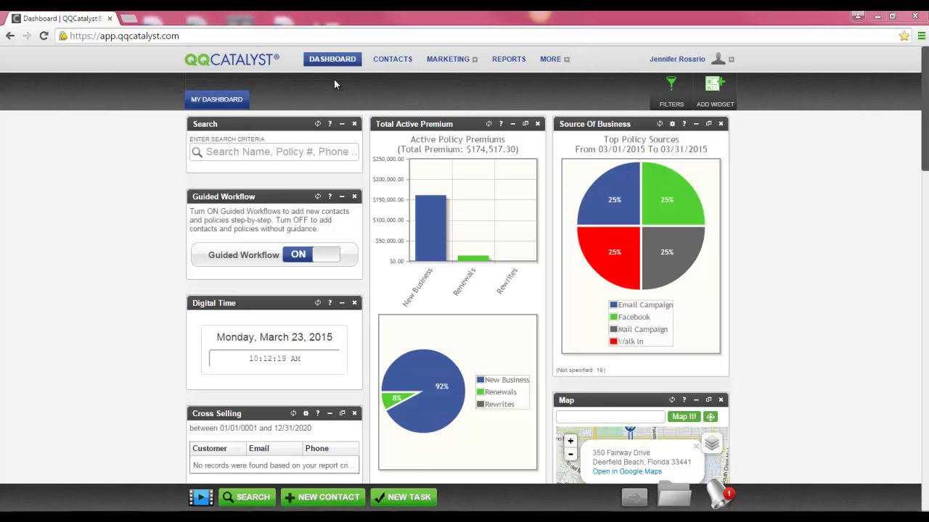
Open the Images Library from the Marketing menu
mouse_move(454, 66)
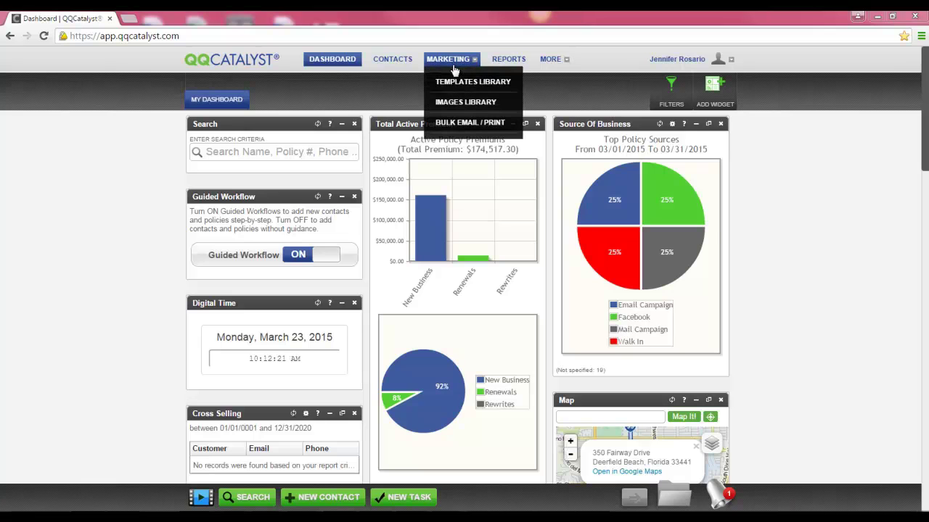
left_click(459, 106)
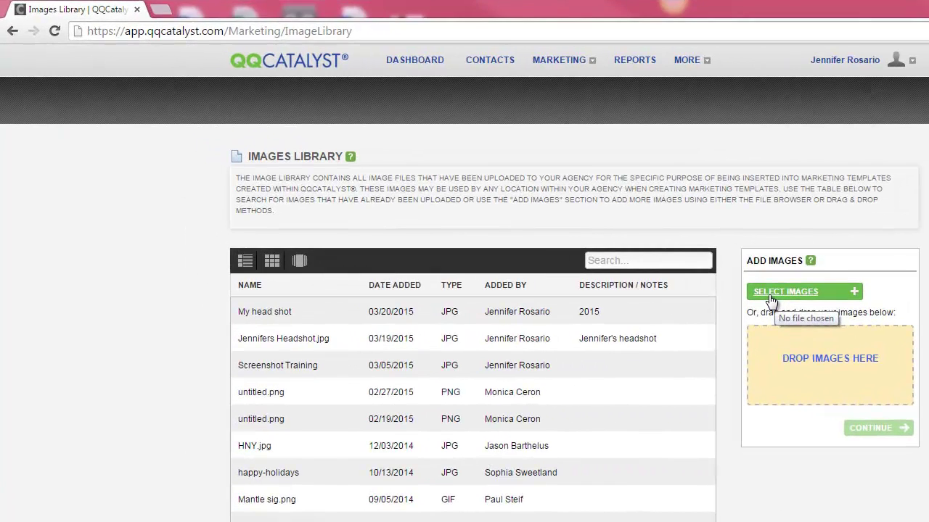
Pick the 'images' JPEG from the Desktop in the image file picker and confirm it
left_click(770, 298)
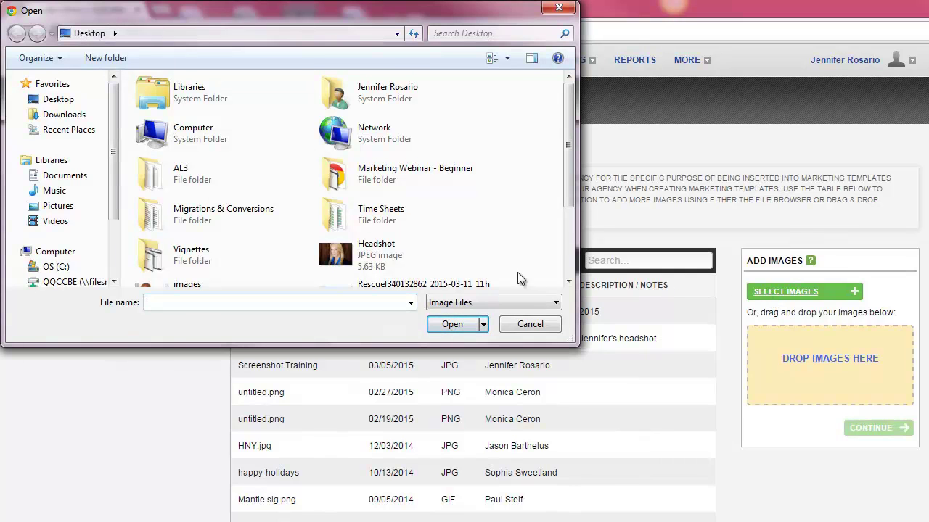
left_click_drag(569, 160, 571, 195)
left_click(189, 218)
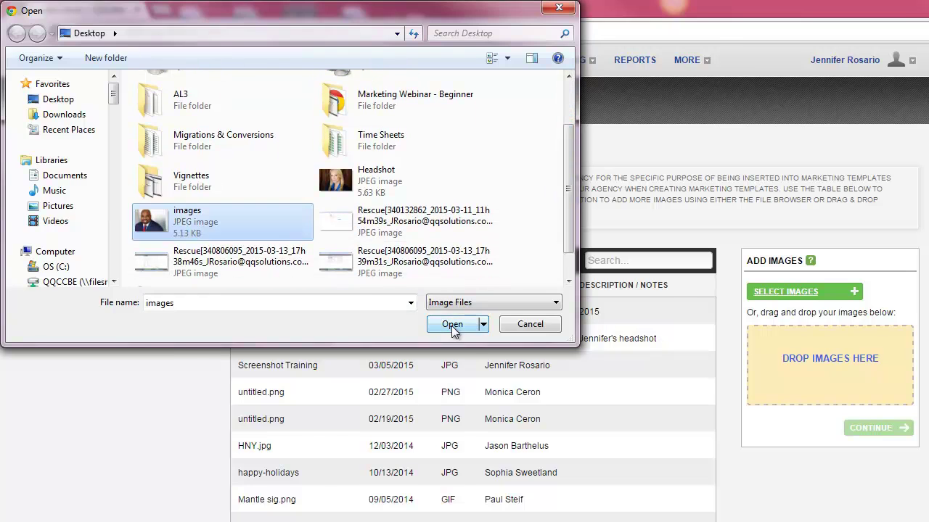
left_click(452, 324)
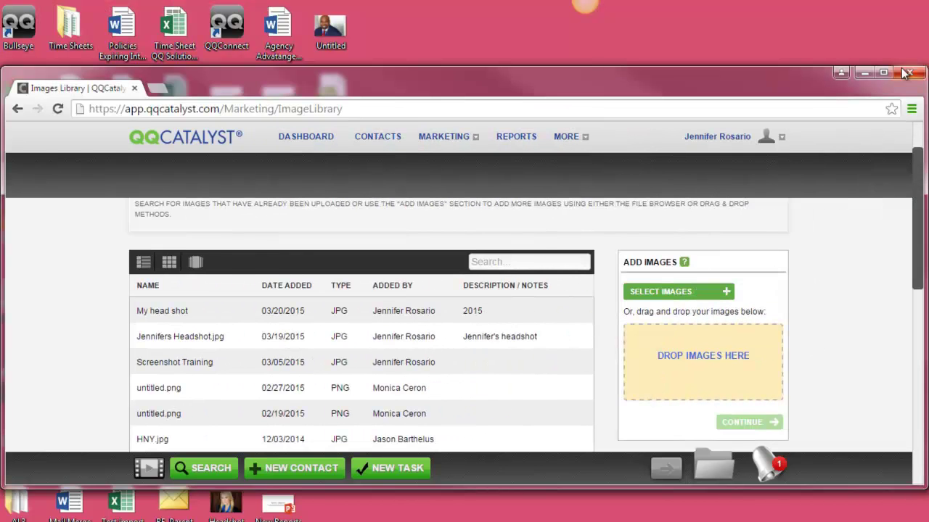
Drag Untitled.jpg from the desktop into DROP IMAGES HERE and continue the upload
left_click_drag(336, 29, 342, 29)
left_click_drag(472, 61, 574, 234)
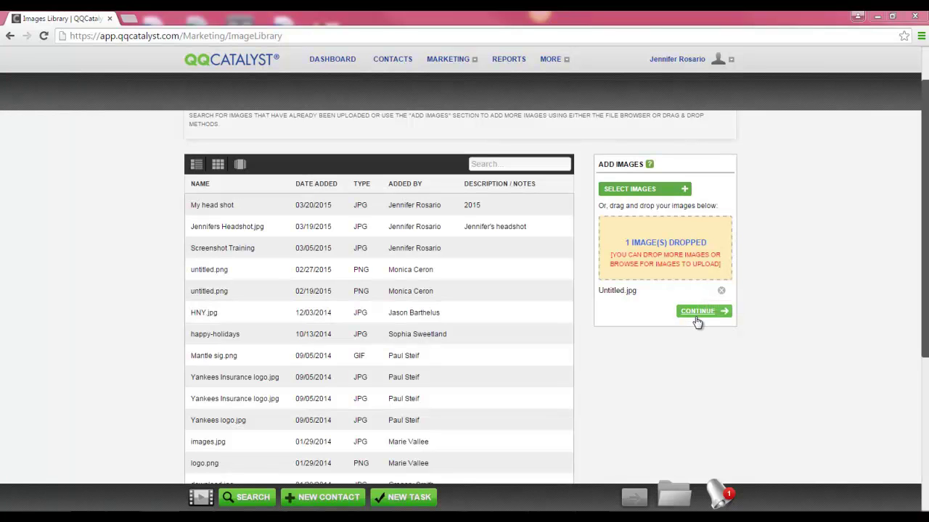
left_click(697, 312)
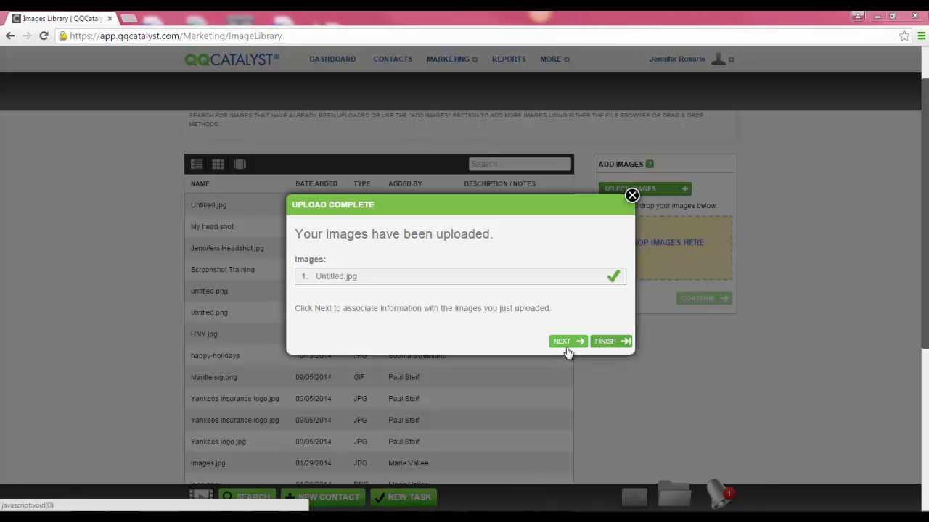
left_click(607, 348)
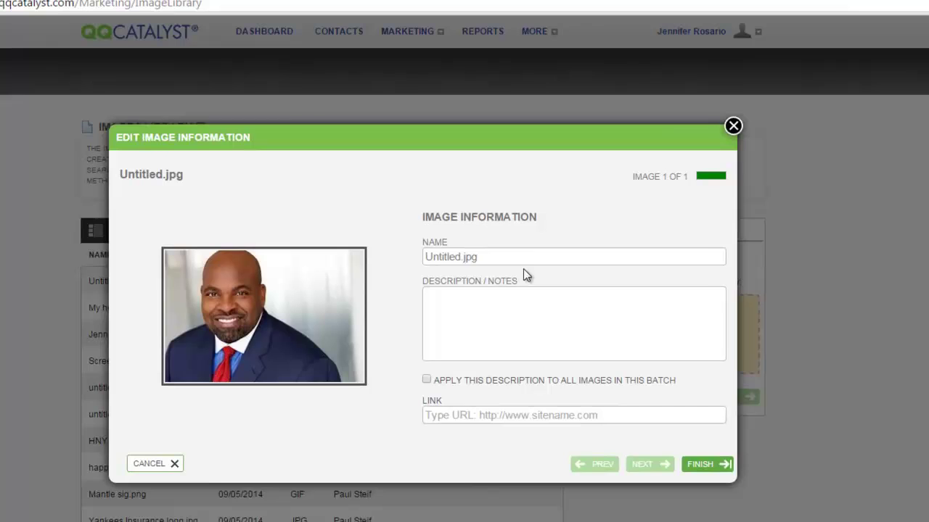
left_click_drag(543, 244, 449, 243)
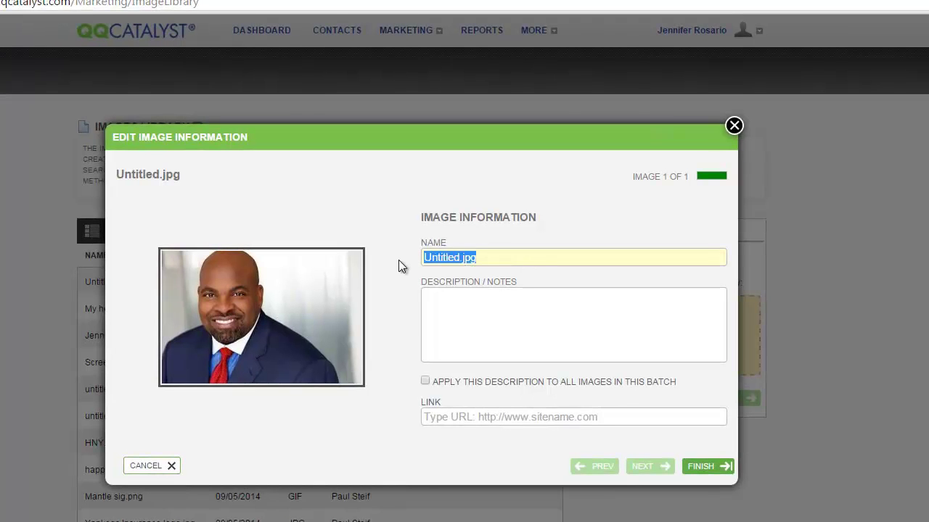
type("Bill's Headshot")
left_click(557, 324)
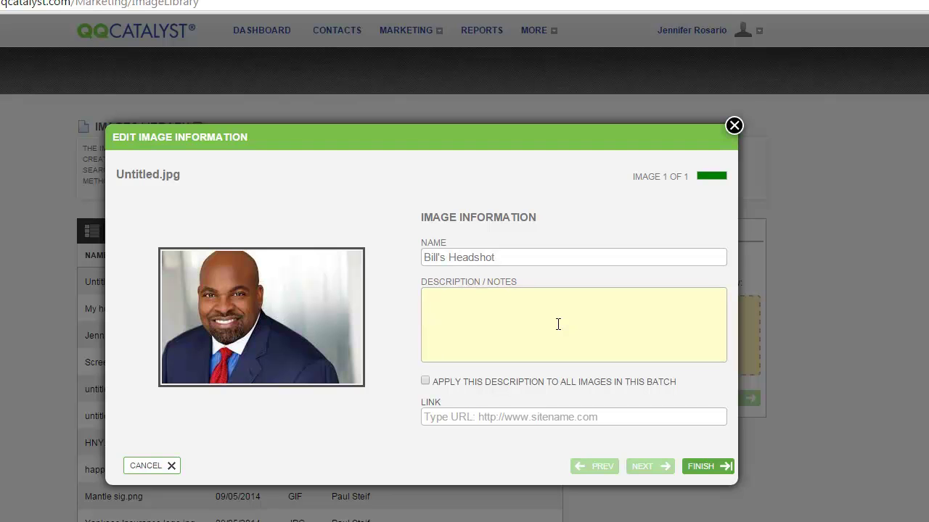
type("Bill's Headshot")
type("2015")
left_click(425, 401)
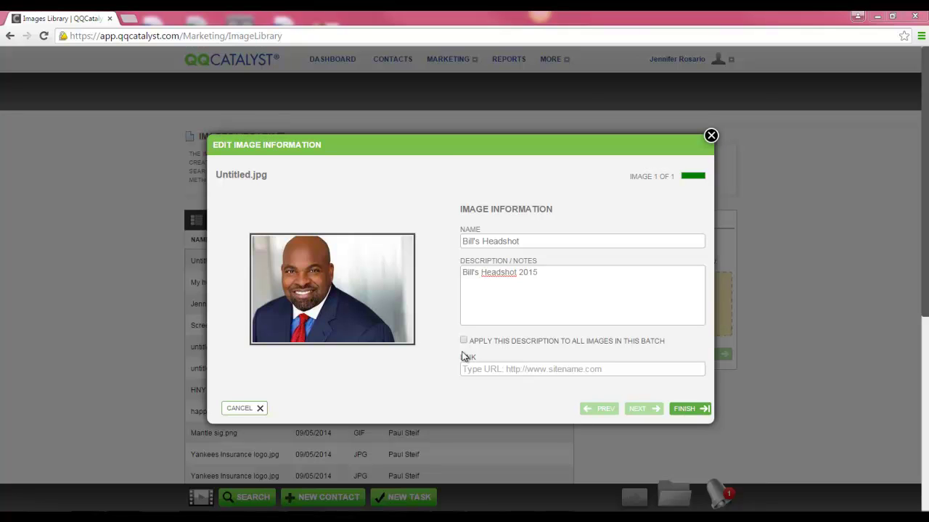
left_click(464, 342)
left_click(513, 371)
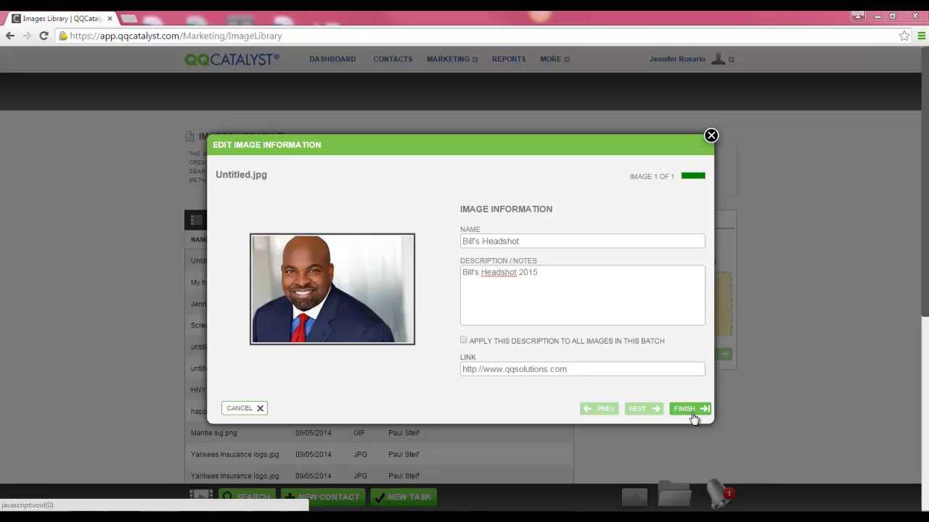
left_click(689, 409)
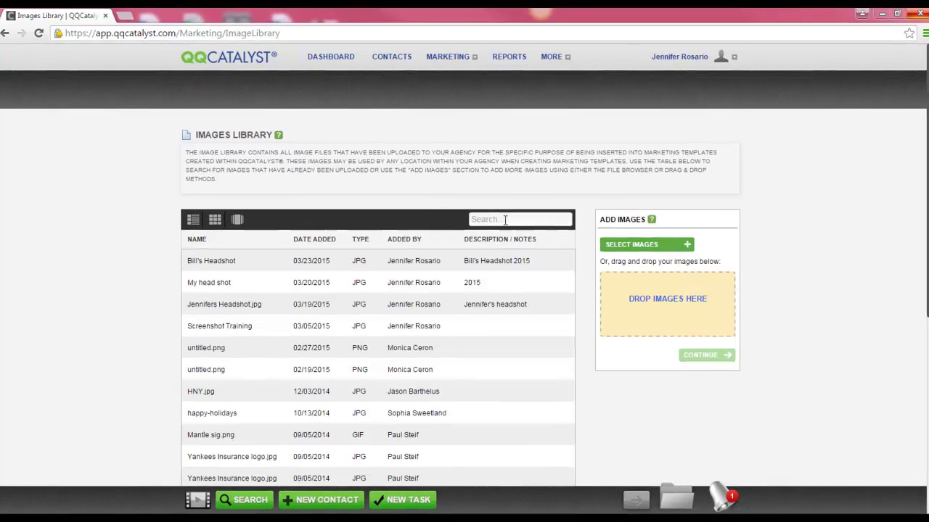
Search the library for 'head', switch to grid then cover-flow view, centring Jennifers Headshot.jpg
left_click(505, 218)
type("head")
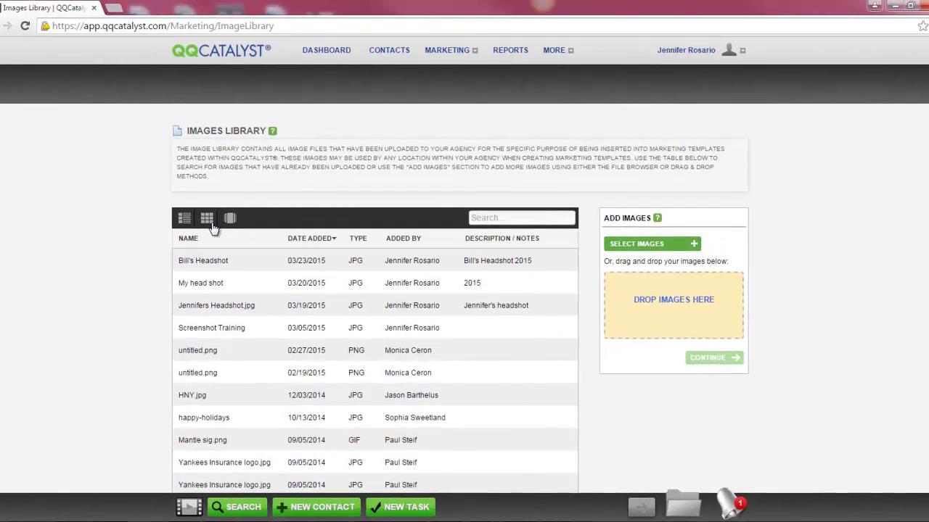
left_click(209, 219)
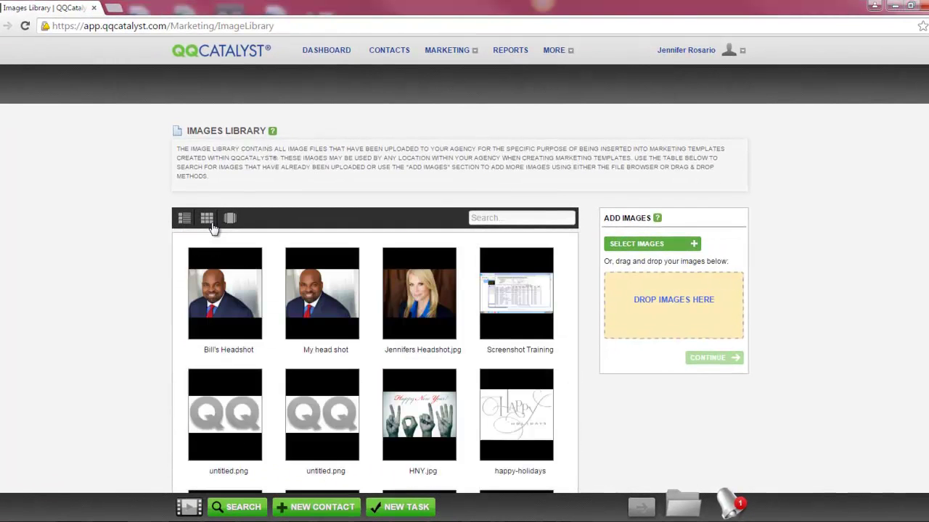
left_click(229, 219)
left_click_drag(322, 306, 457, 295)
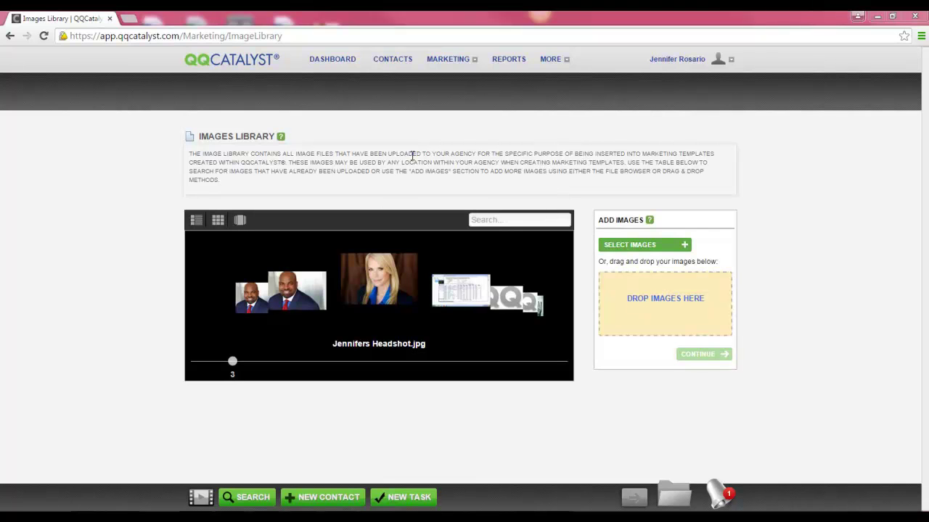
left_click(450, 60)
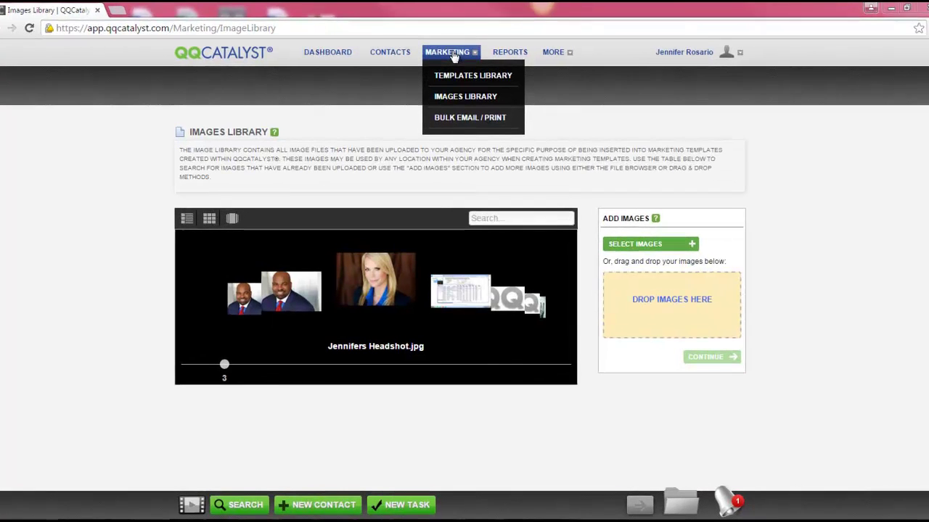
Open the Templates Library for Atlanta Office and list its Standard, then Agency Library templates
left_click(452, 74)
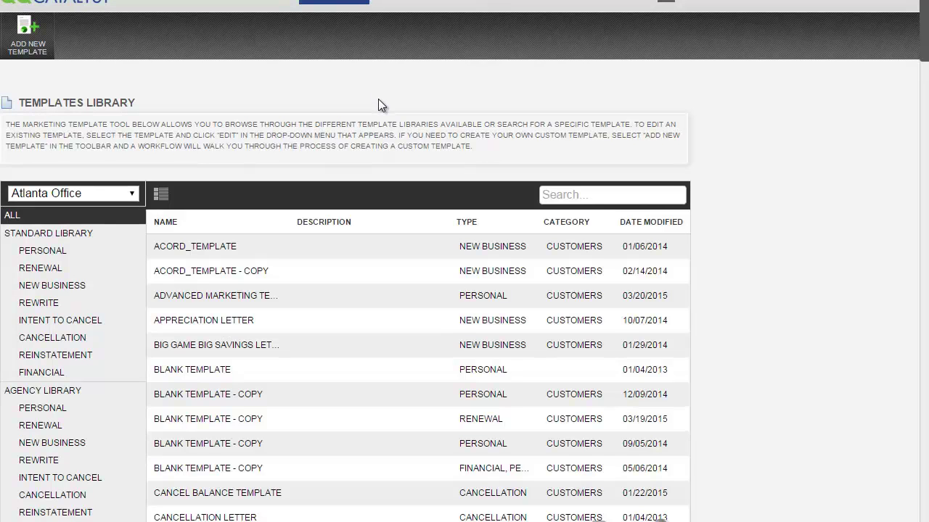
left_click(117, 193)
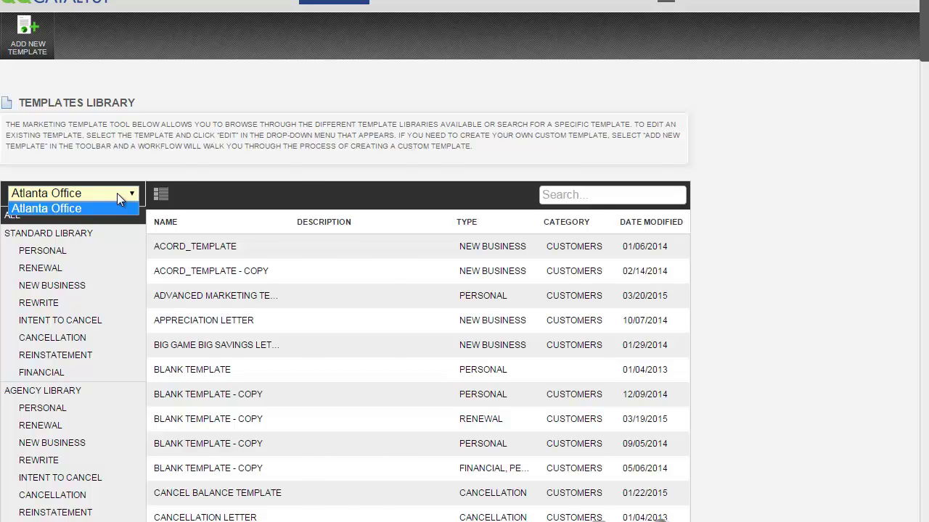
left_click(268, 164)
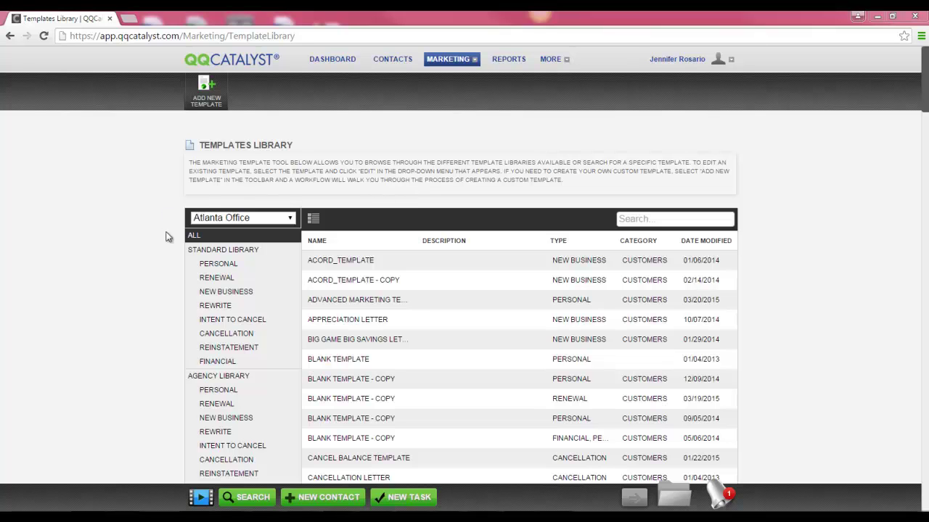
left_click(206, 252)
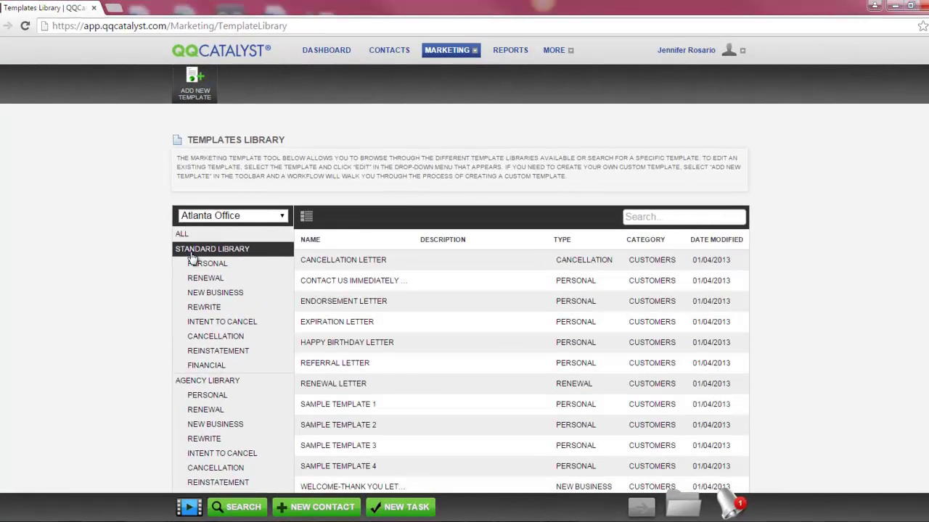
left_click(220, 383)
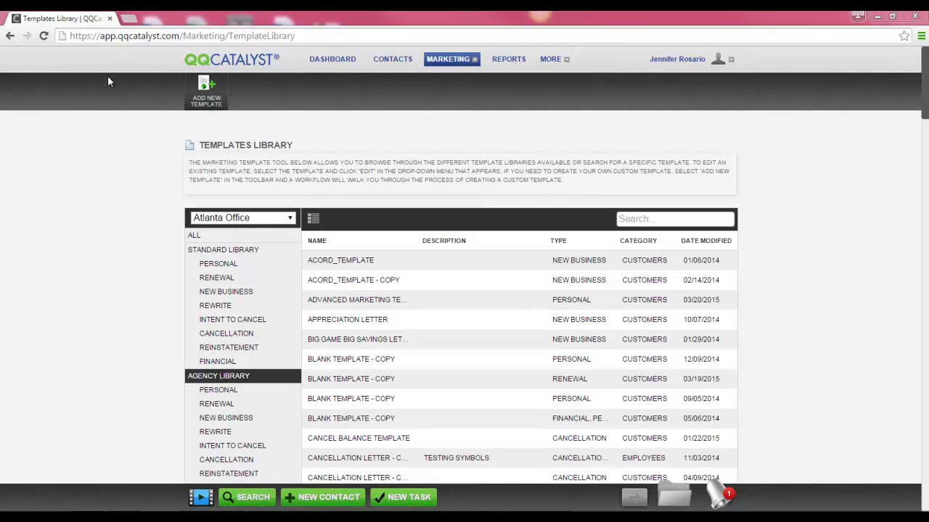
Add a new template using Blank Template and proceed to step 2, Select Data Source
left_click(206, 91)
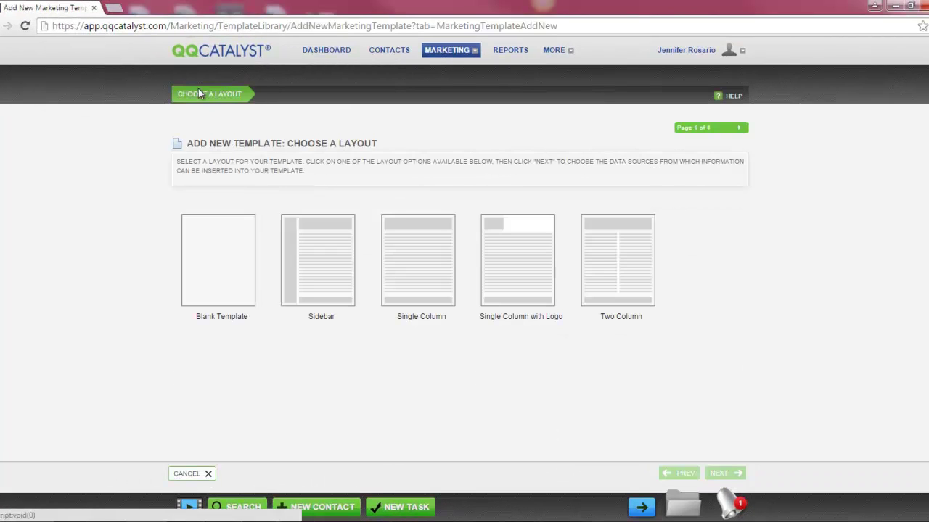
left_click(216, 219)
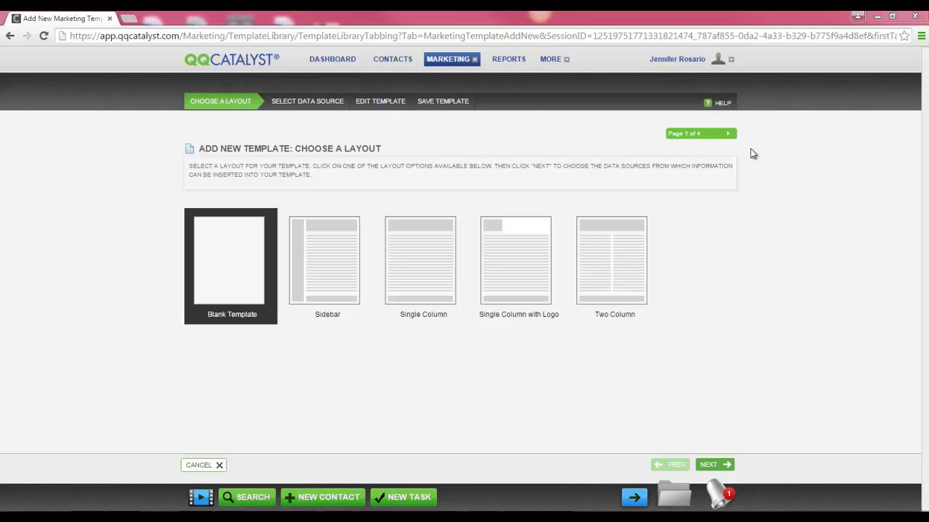
left_click(714, 465)
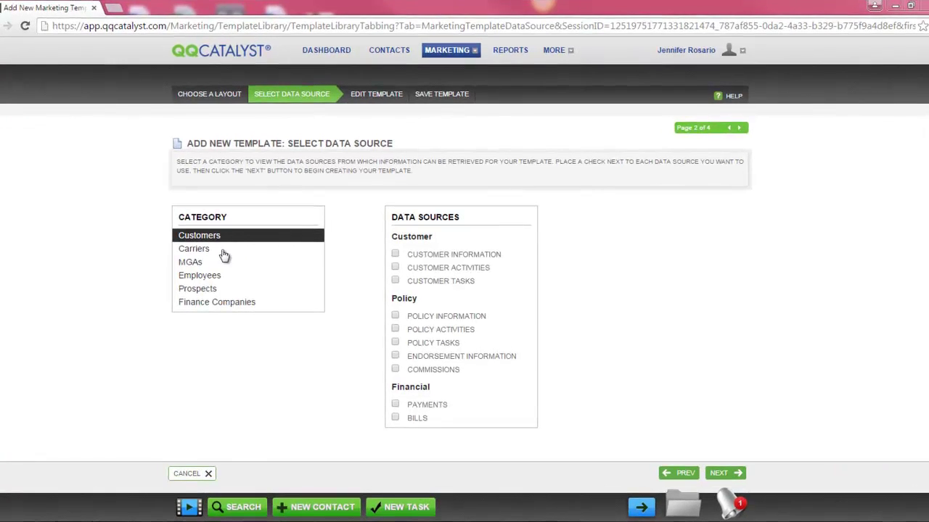
Browse the Carriers, Employee, Prospect and Finance Company data source categories
left_click(225, 250)
left_click(213, 267)
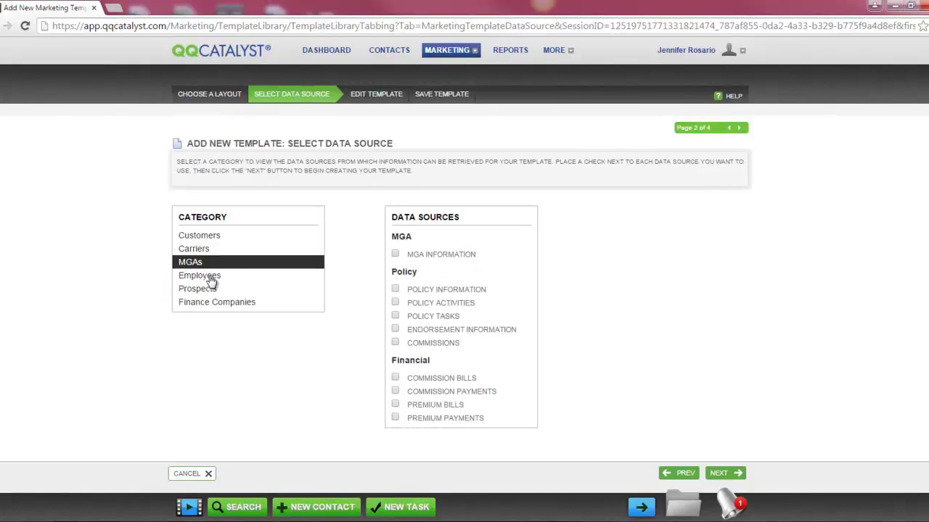
left_click(212, 279)
left_click(209, 289)
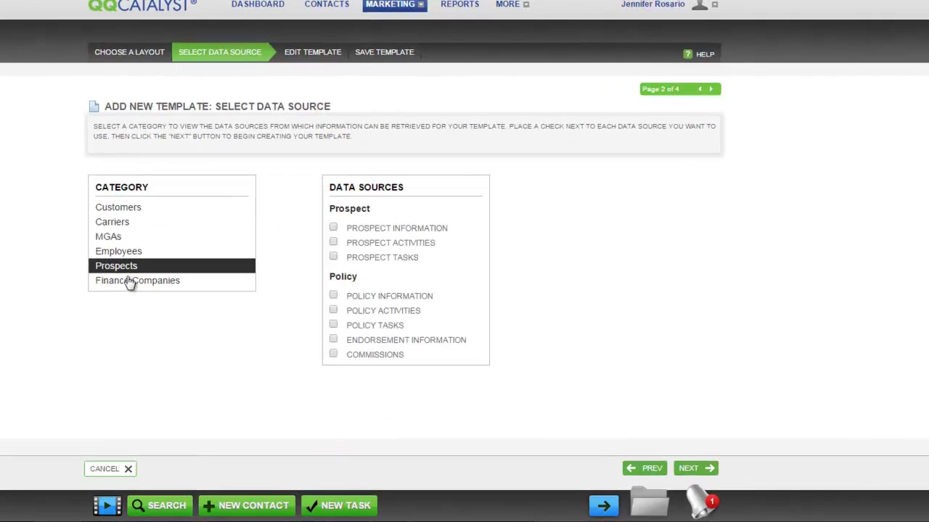
left_click(209, 305)
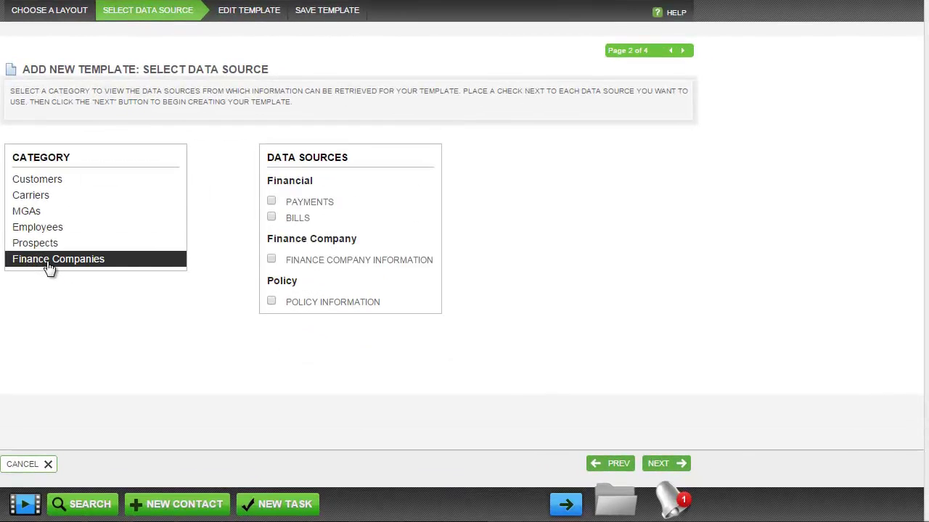
Check Customer Information and Policy Information under Customers and continue to Edit Template
left_click(60, 185)
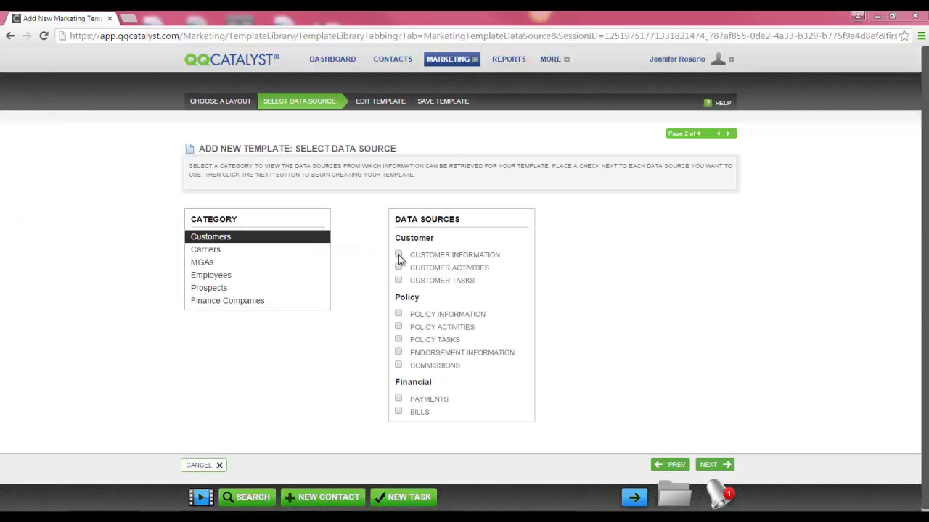
left_click(399, 255)
left_click(398, 315)
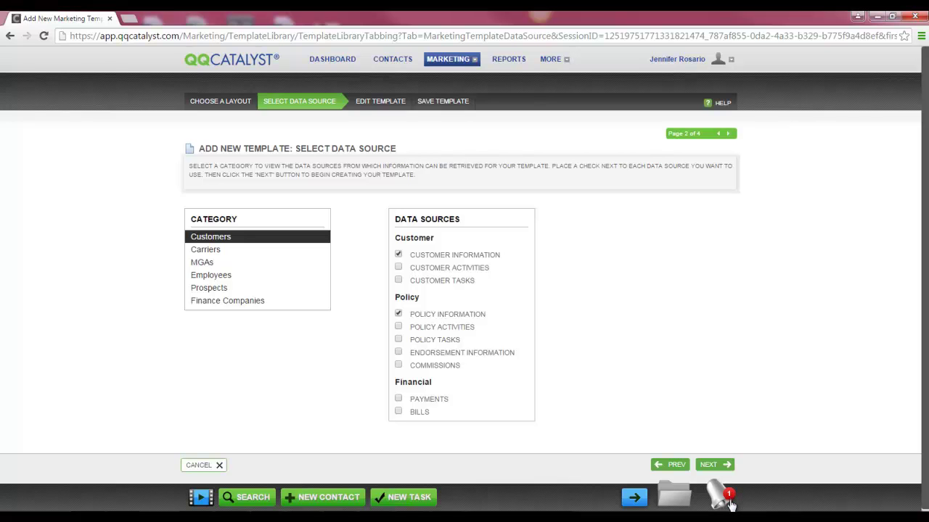
left_click(724, 465)
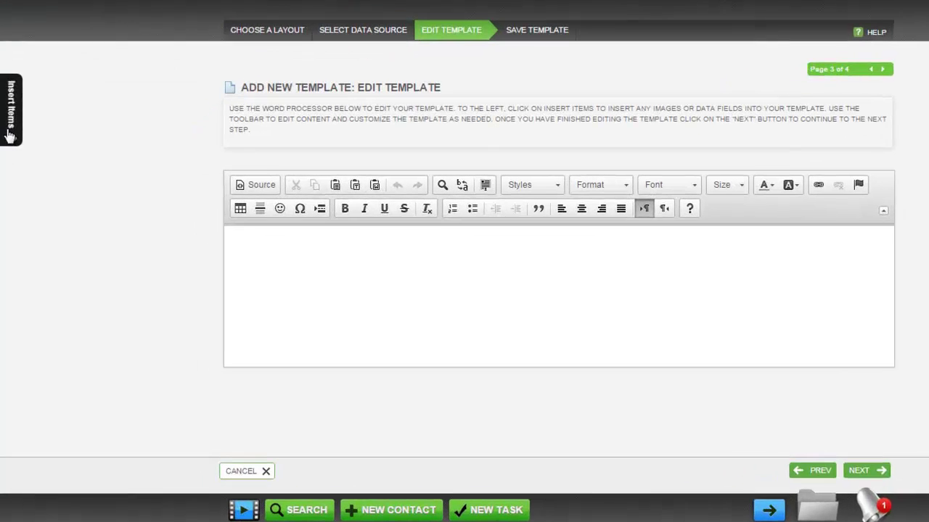
Open the Insert Items panel and look through its Images and System tabs before returning to Fields
left_click(10, 131)
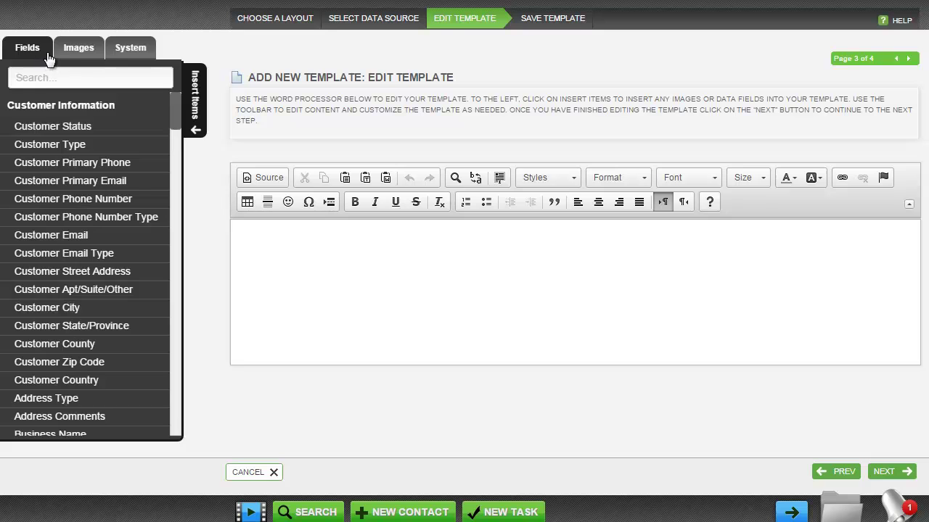
left_click(77, 57)
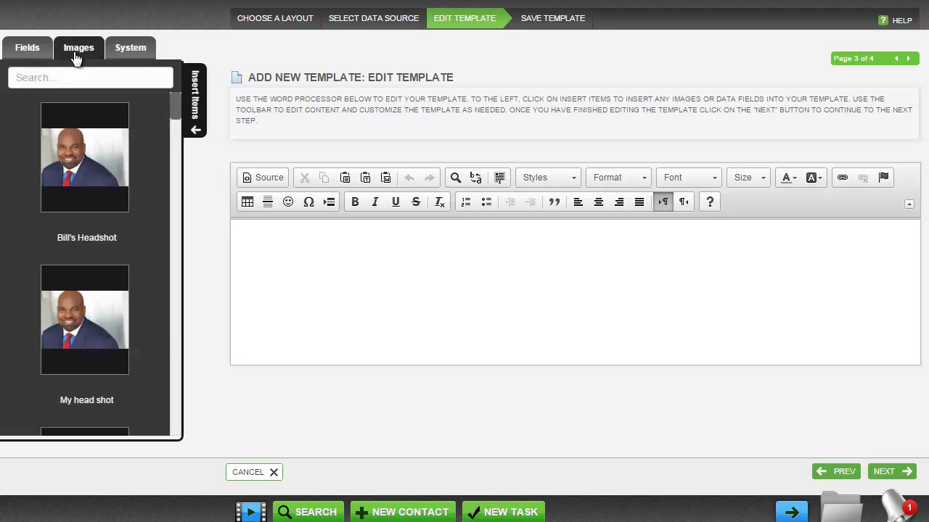
left_click(113, 49)
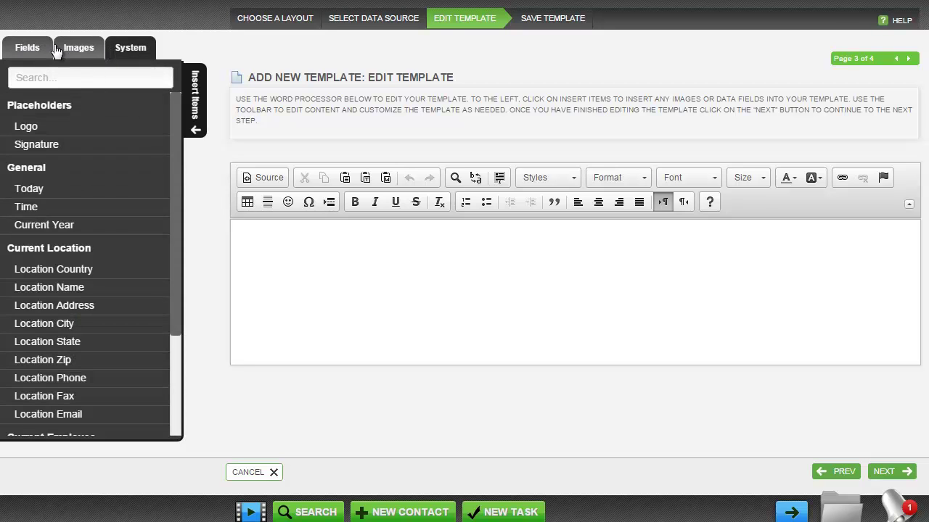
left_click(32, 52)
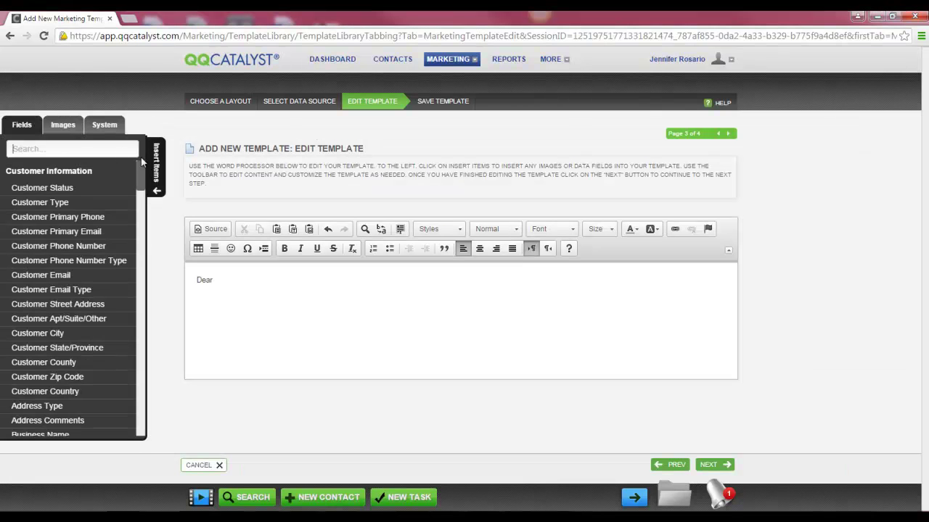
Search fields for 'name' and insert Customer First Name after Dear, removing an extra Last Name field
scroll(141, 174, "down", 5)
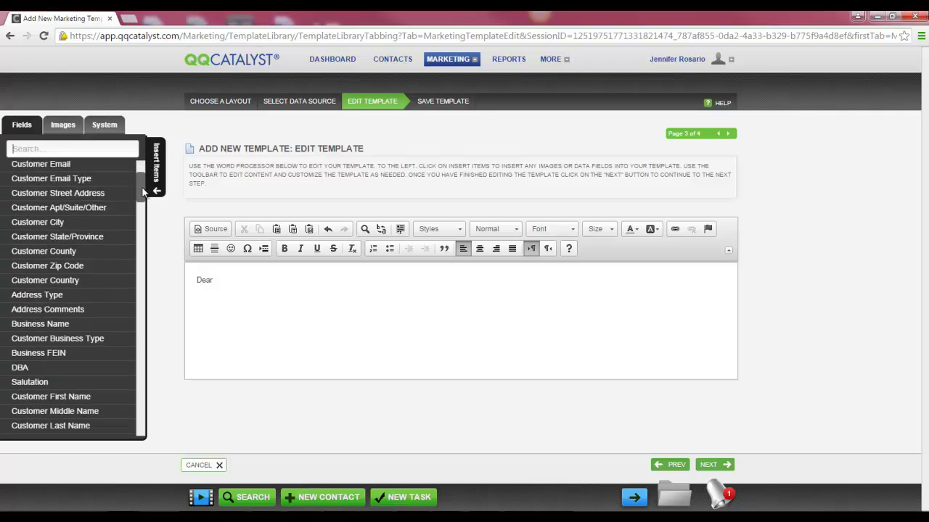
scroll(142, 169, "up", 5)
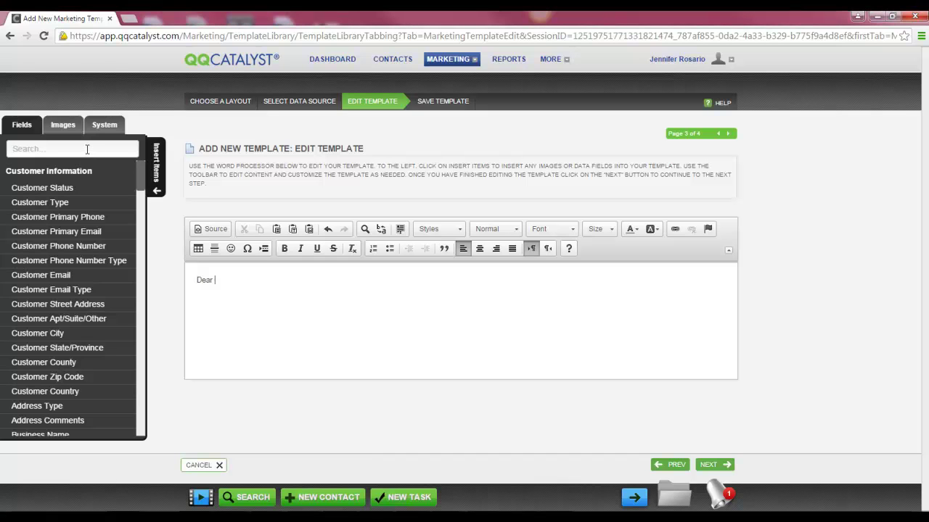
type("name")
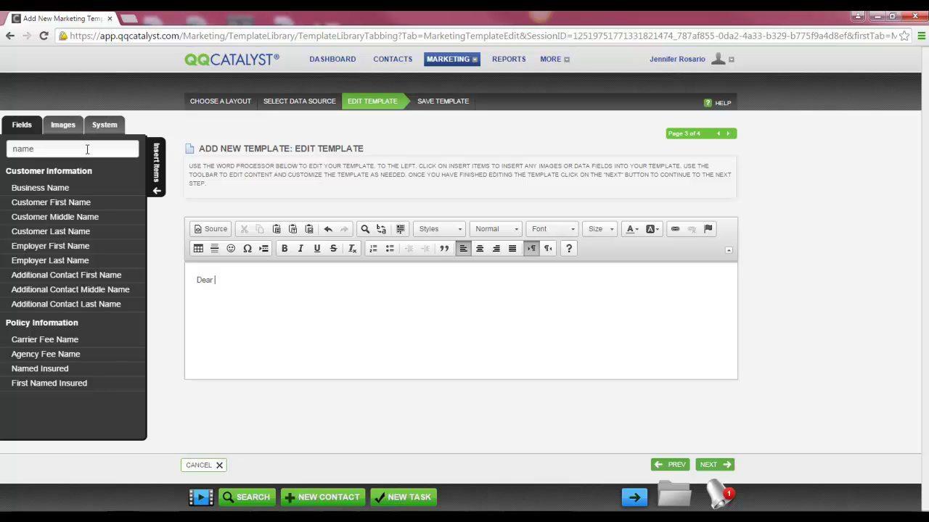
left_click(81, 210)
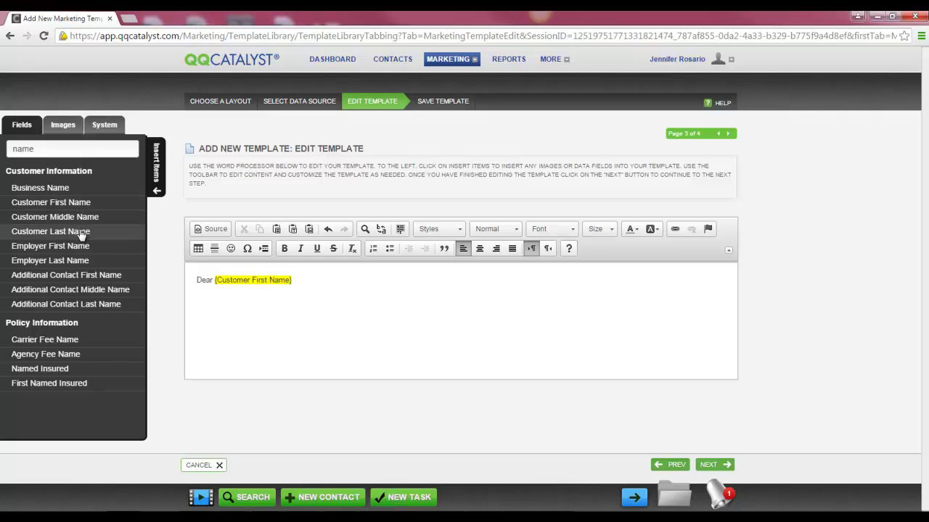
left_click(80, 233)
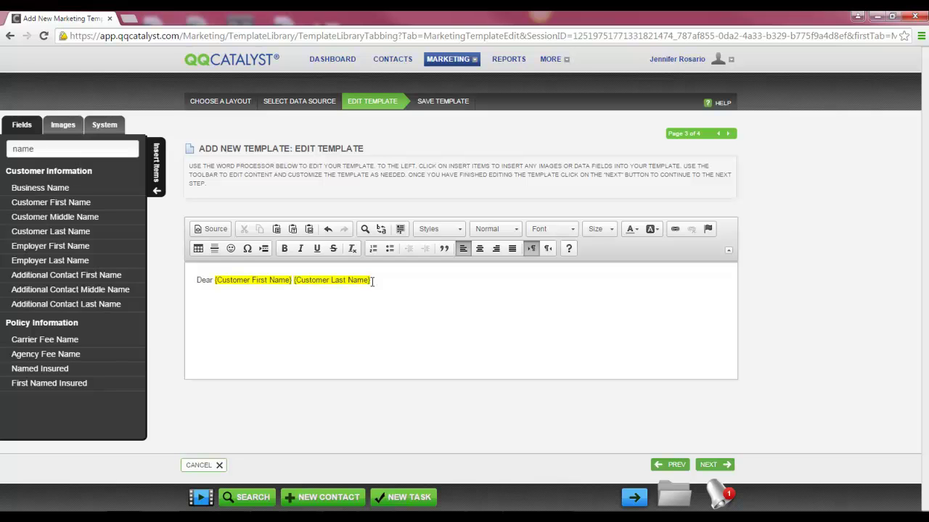
key("BackSpace")
key("BackSpace")
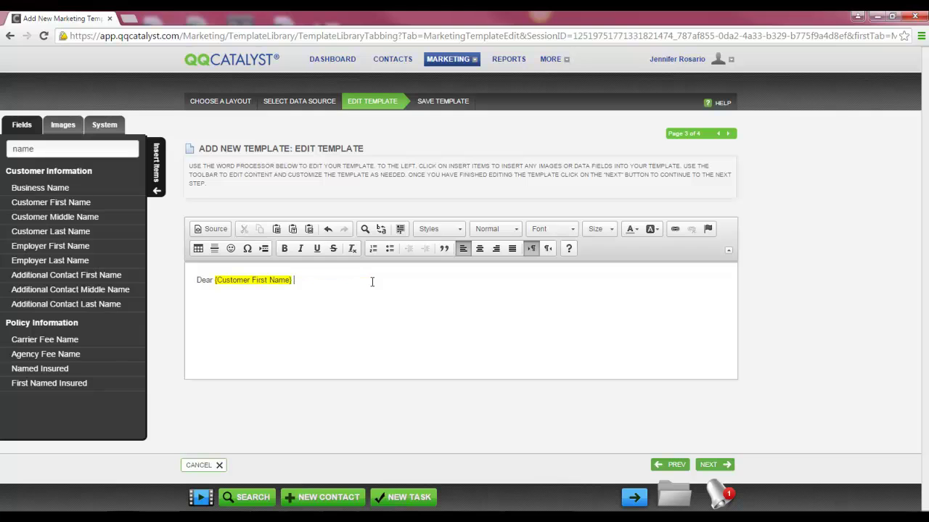
left_click(58, 130)
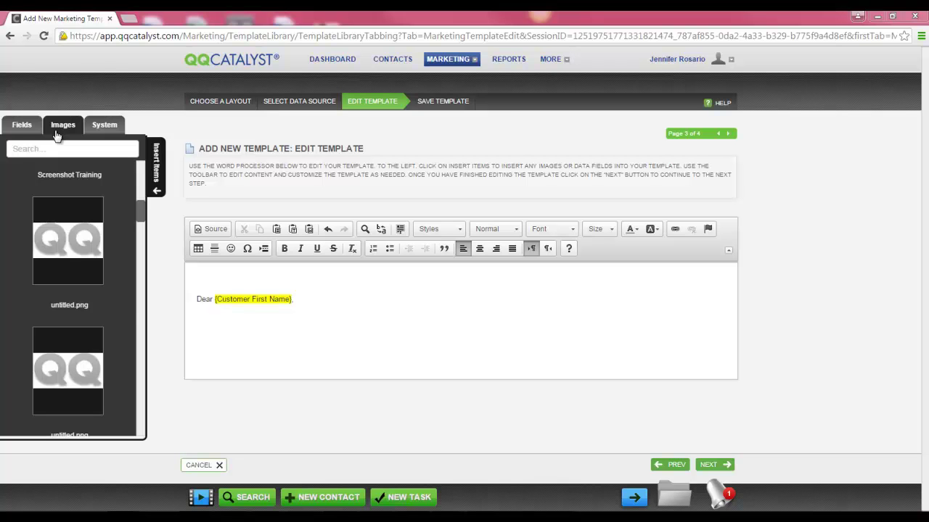
Insert the QQ logo image above the greeting and enlarge its width and height
left_click(66, 240)
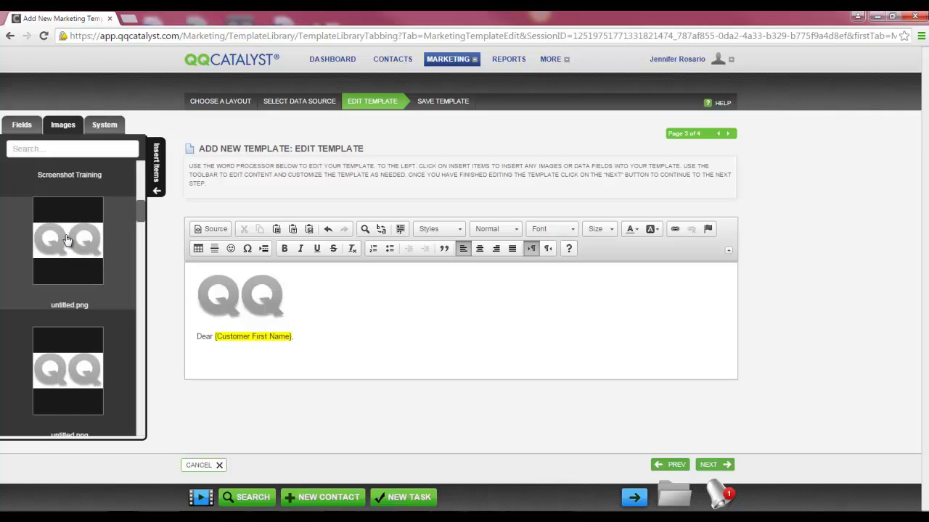
double_click(239, 299)
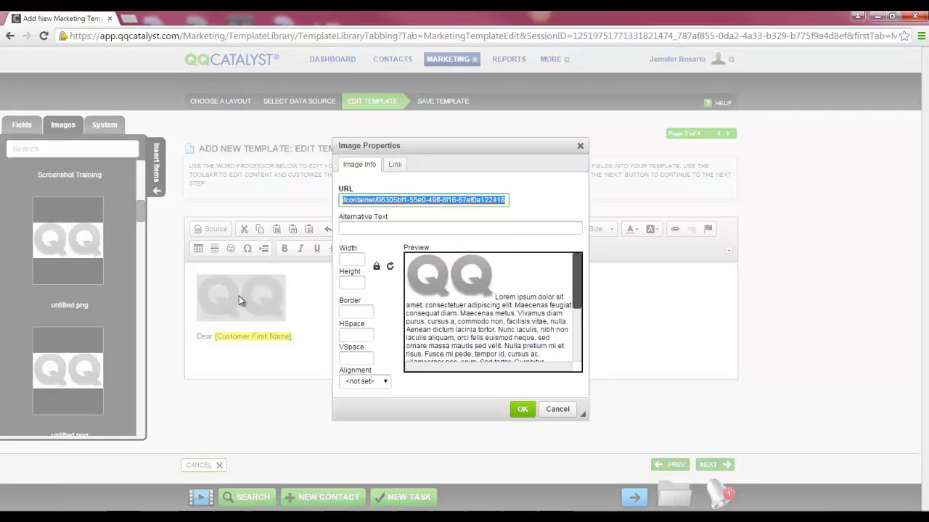
left_click(355, 260)
left_click(356, 282)
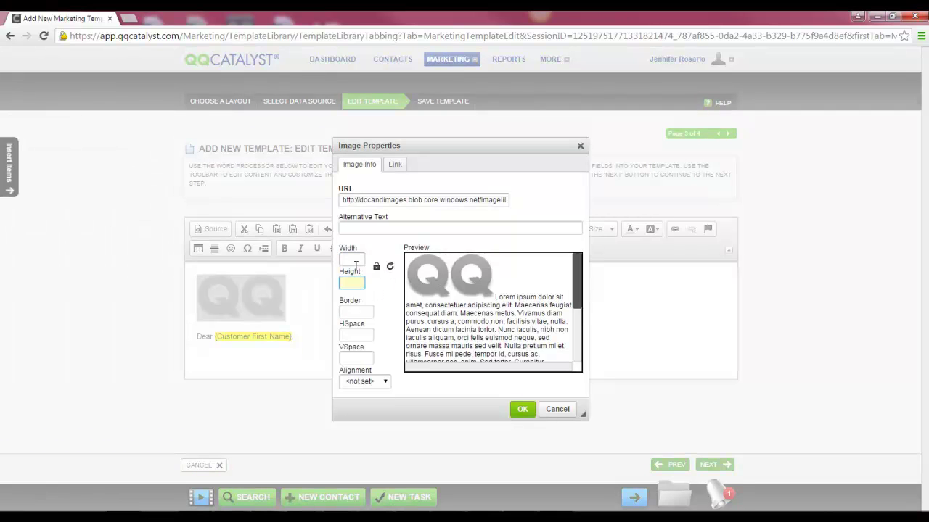
key("Return")
left_click(104, 126)
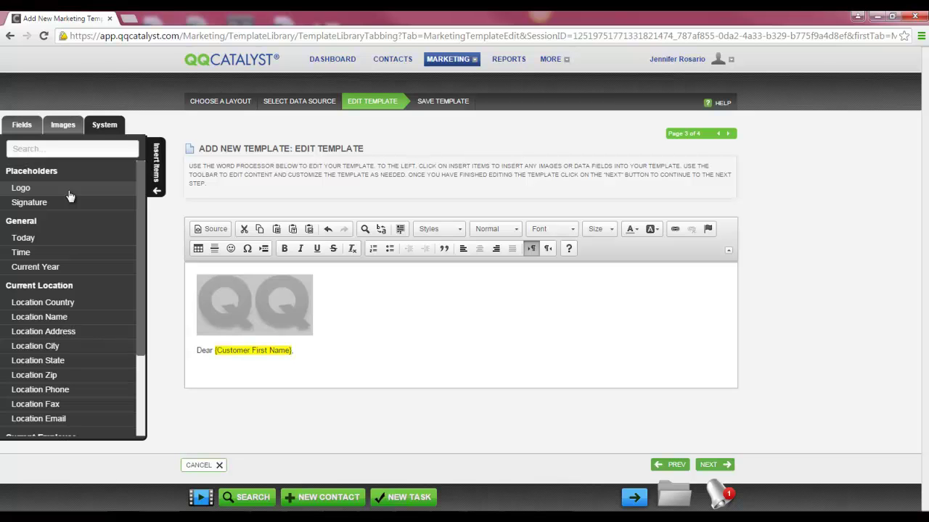
Insert a Logo placeholder beneath the 'Dear {Customer First Name},' greeting and continue to the next page
left_click_drag(142, 230, 139, 310)
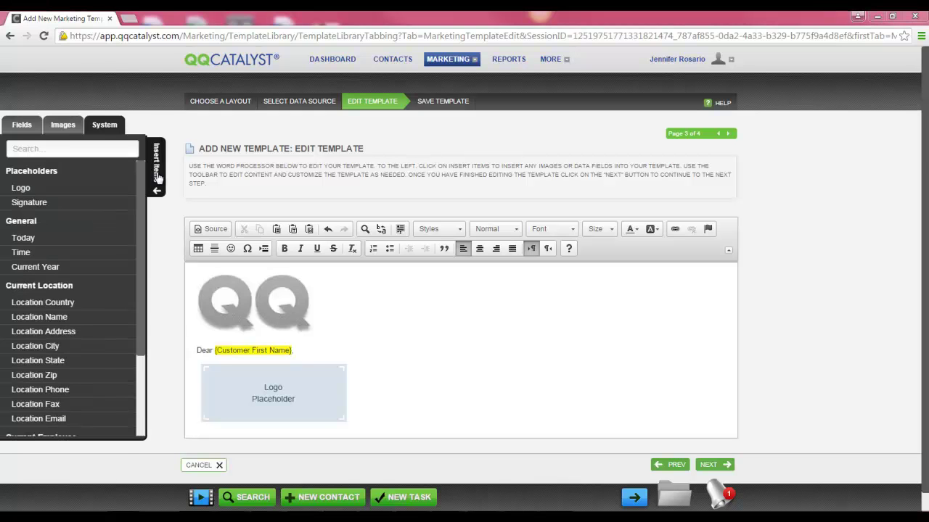
left_click(156, 174)
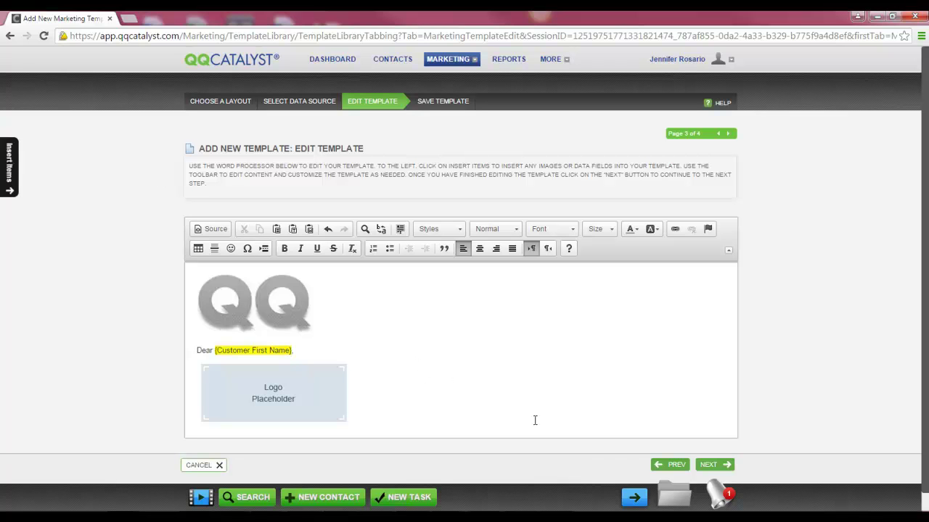
left_click(708, 465)
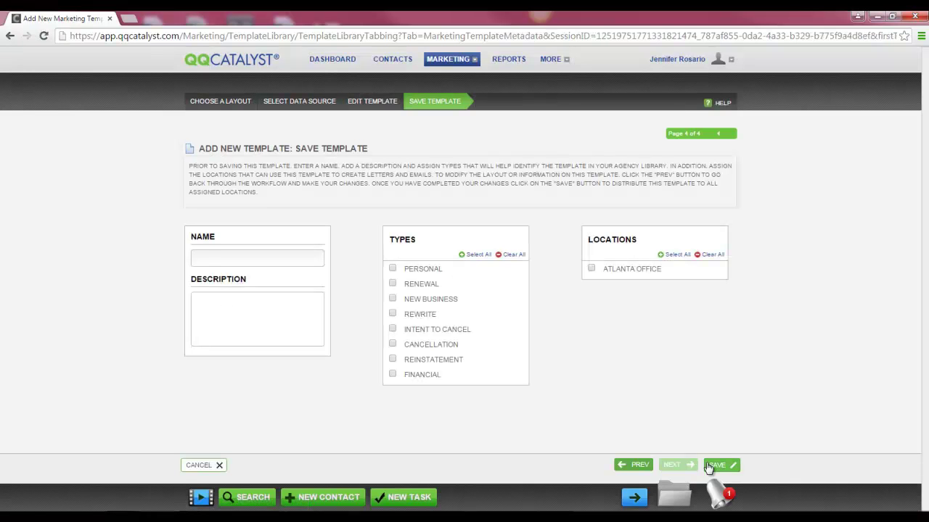
Name the template 'Intermediate Marketing Template' and move to its description field
left_click(208, 257)
type("Intermediate Marketing Template")
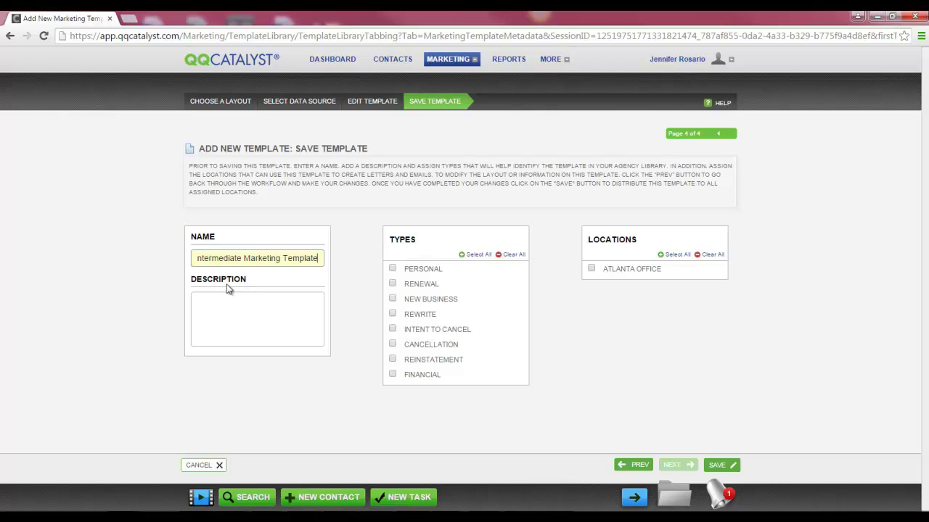
left_click(262, 305)
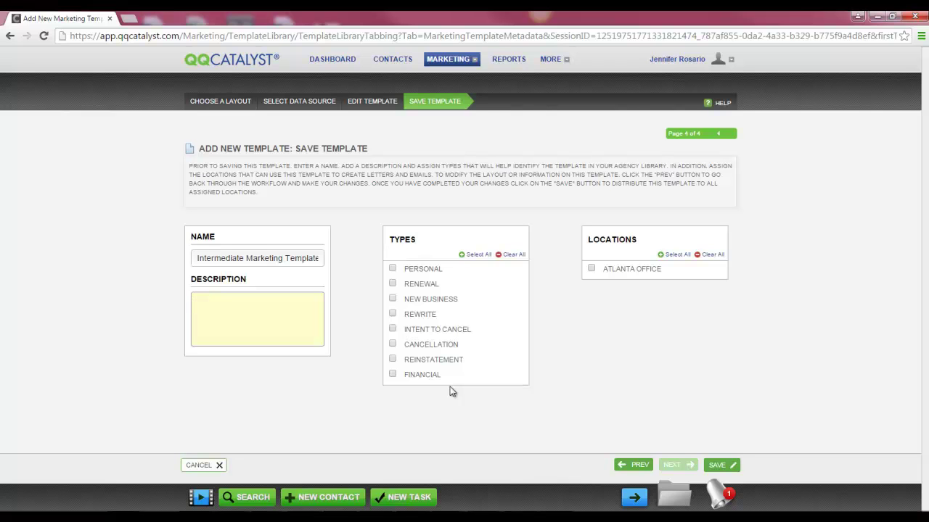
Tag it Personal, Renewal and Rewrite, assign it to Atlanta Office, and save it
left_click(392, 268)
left_click(392, 284)
left_click(392, 315)
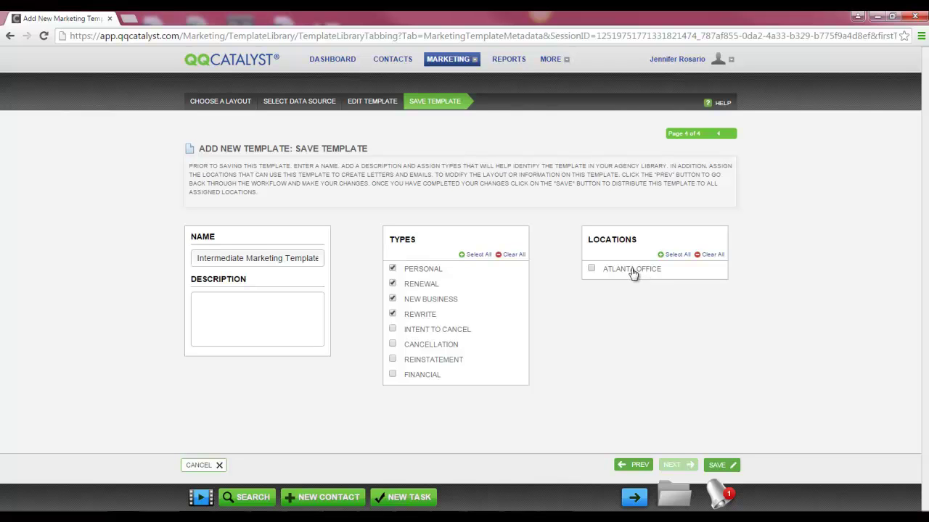
left_click(591, 269)
left_click(728, 468)
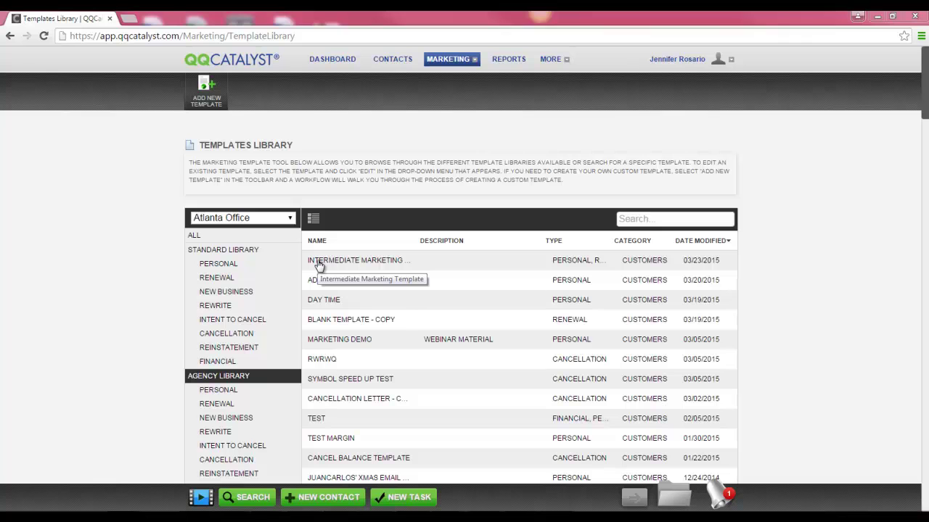
Delete the Intermediate Marketing template from the templates library
left_click(319, 266)
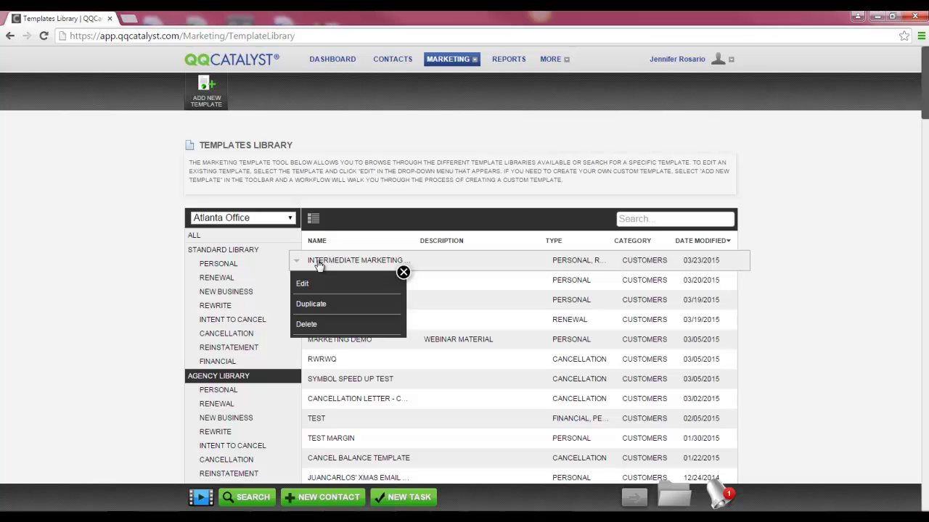
left_click(336, 325)
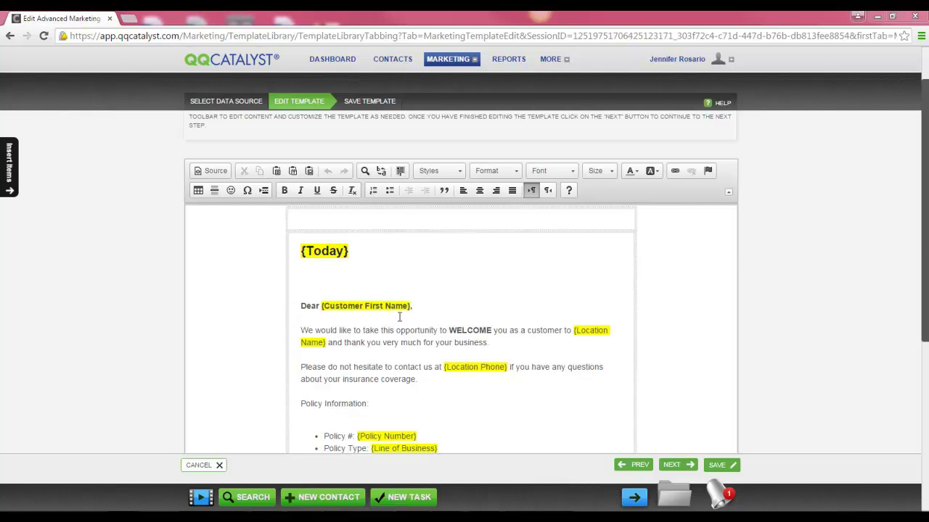
Scroll through the welcome-letter template to review its content
scroll(663, 319, "down", 5)
scroll(663, 320, "up", 4)
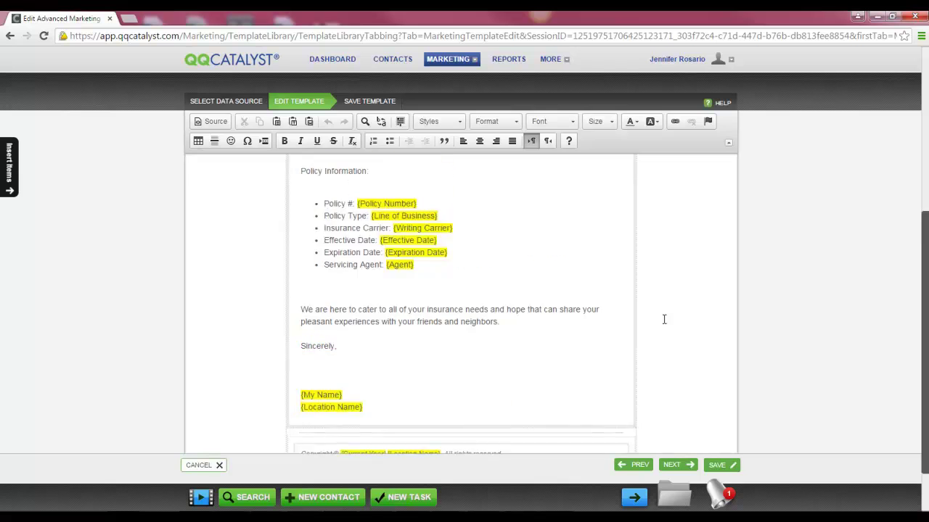
scroll(663, 319, "up", 2)
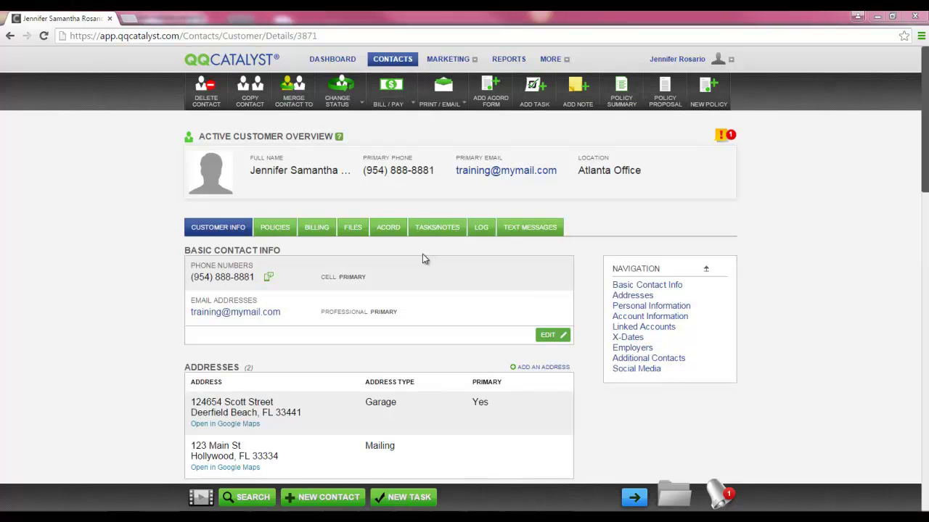
Start a Quick Send email to the customer with the agent's own address as sender
left_click(439, 106)
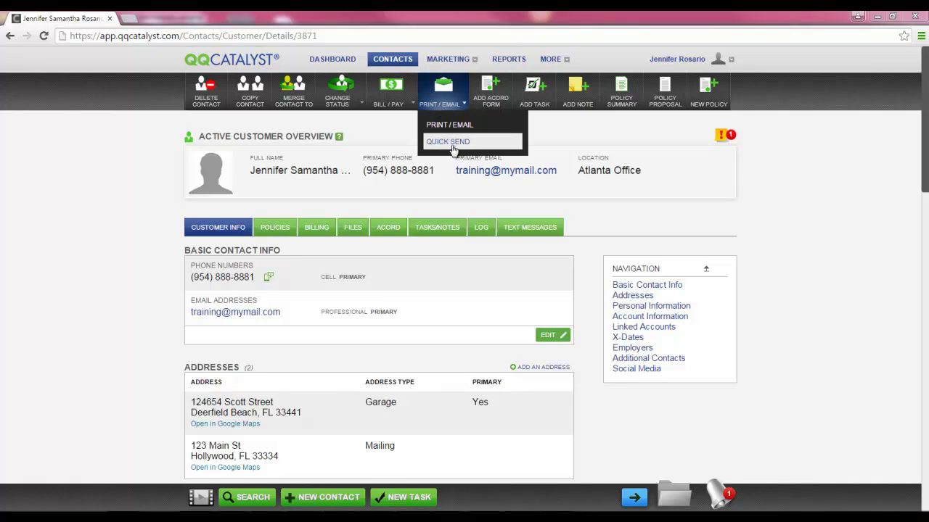
left_click(449, 142)
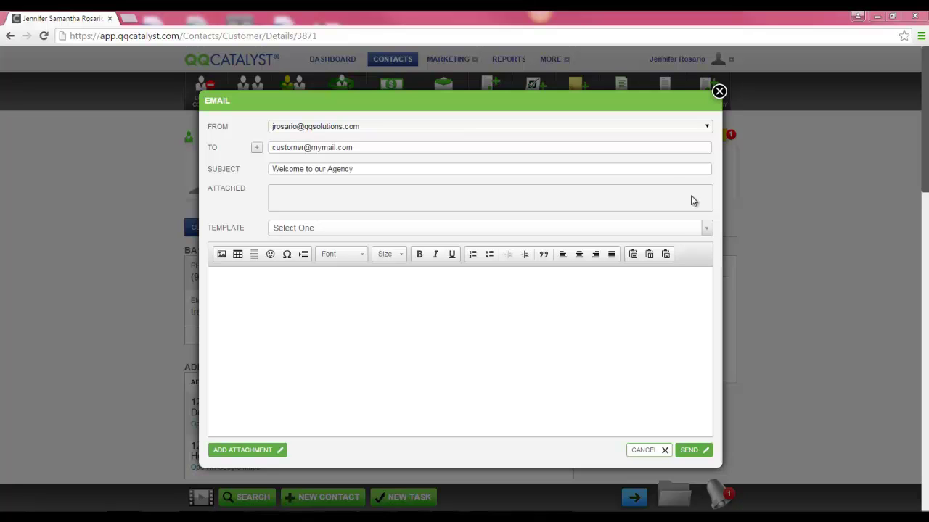
left_click(591, 131)
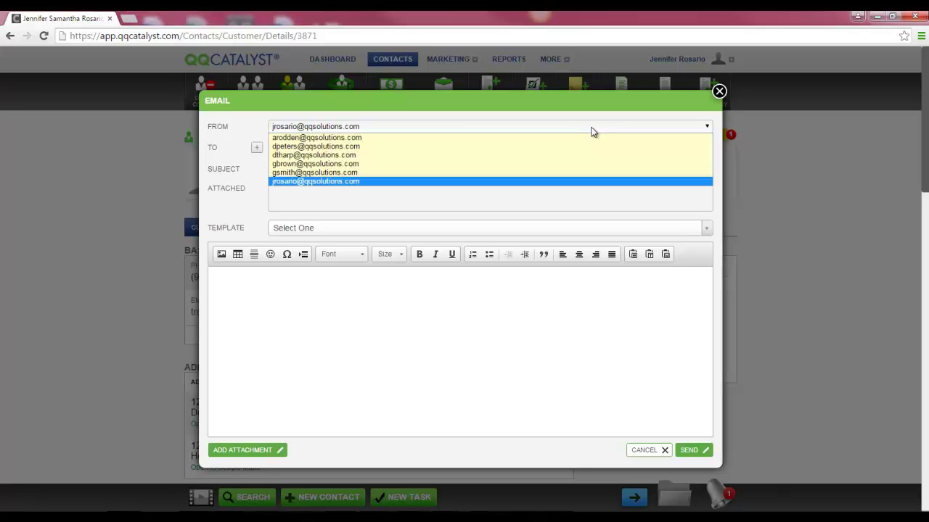
left_click(569, 184)
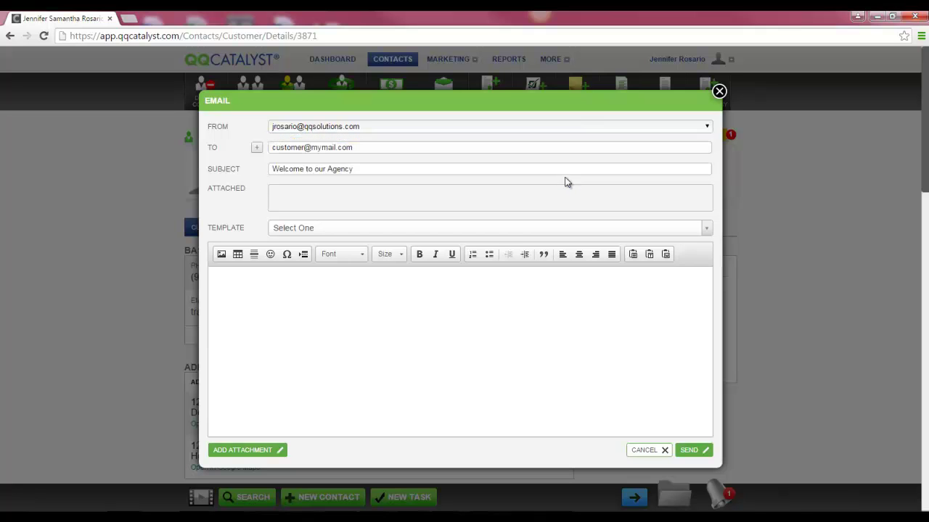
Fill the 'Welcome to our Agency' email body from the Advanced Marketing Template and send it
left_click(438, 169)
left_click(457, 230)
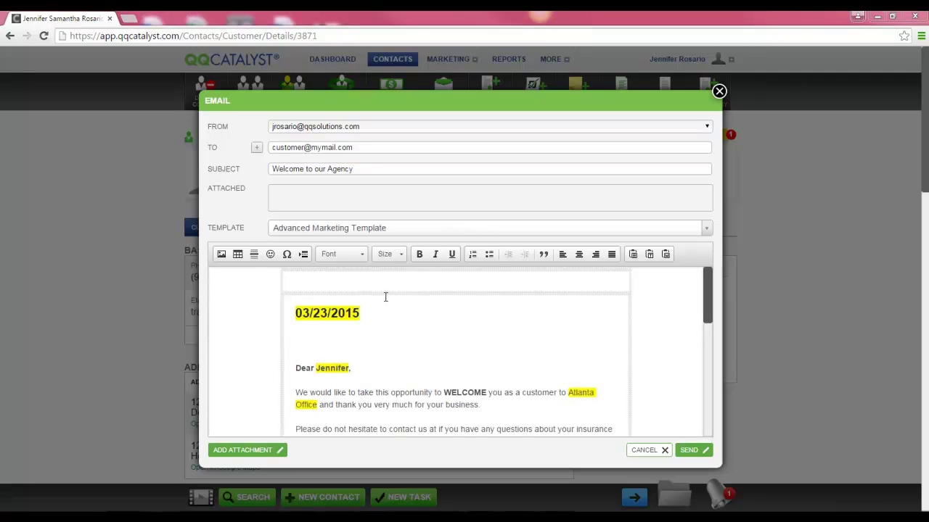
left_click_drag(706, 281, 703, 407)
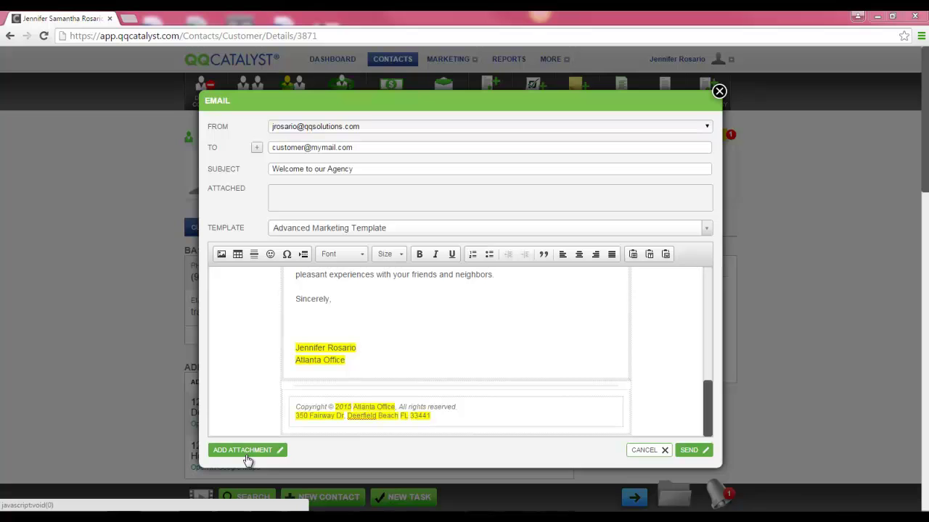
left_click(689, 457)
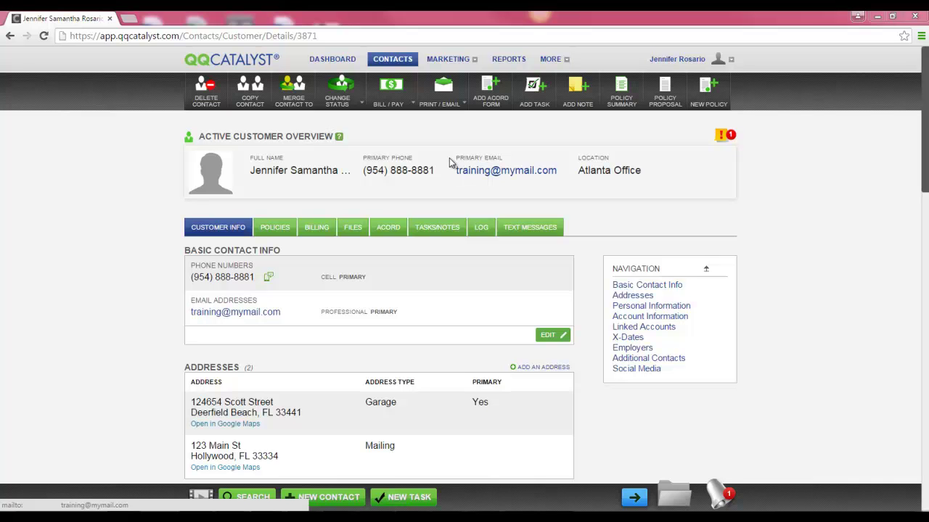
Create a customer document for the Homeowners policy using the Advanced Marketing template
left_click(434, 97)
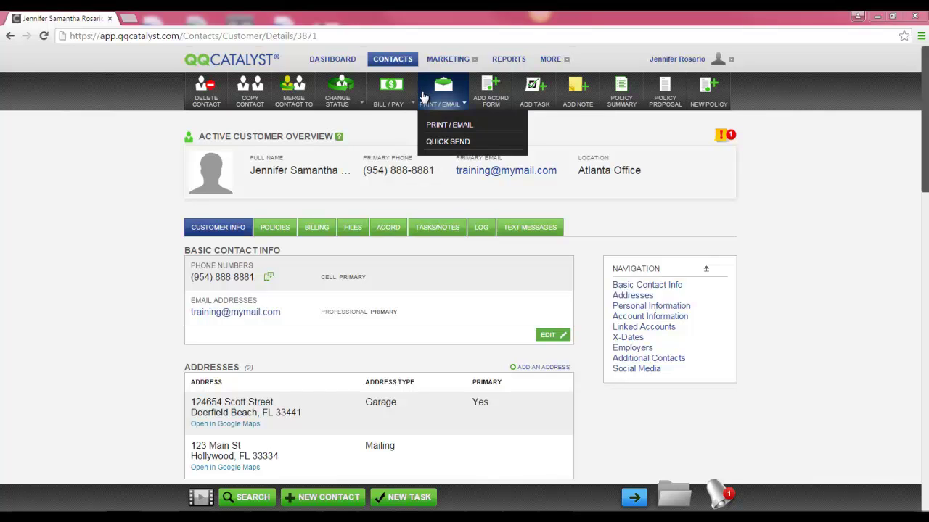
left_click(439, 127)
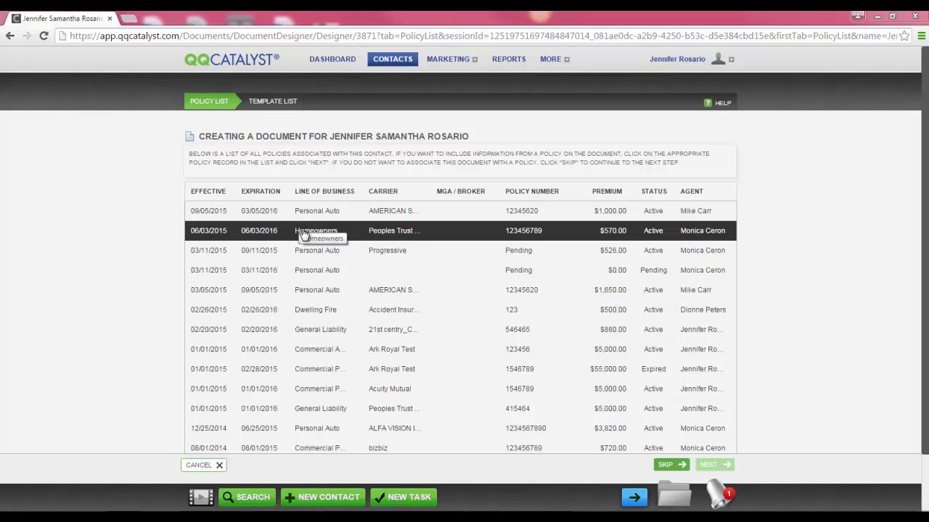
left_click(304, 235)
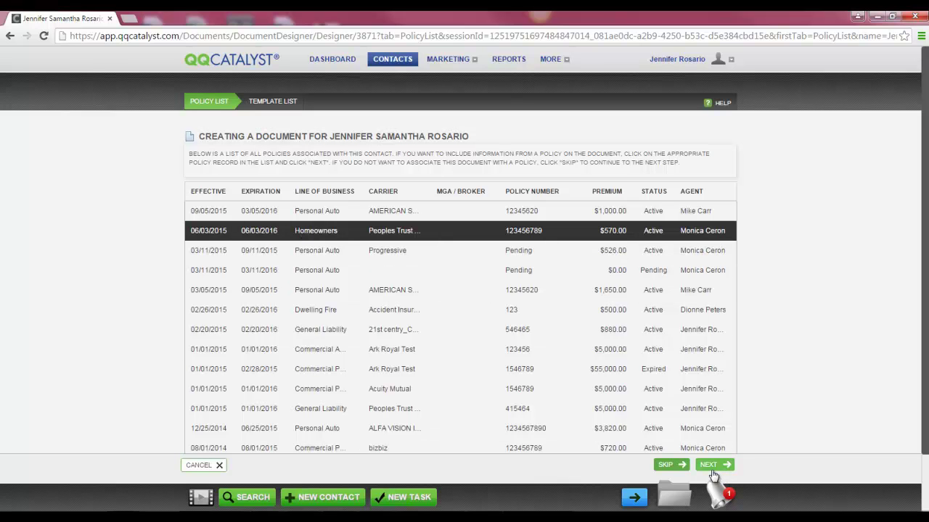
left_click(662, 470)
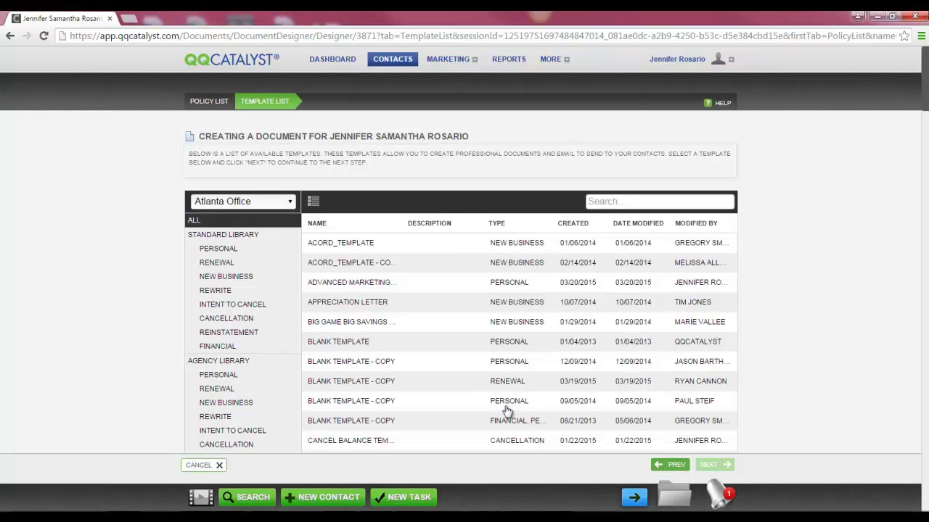
type("advance")
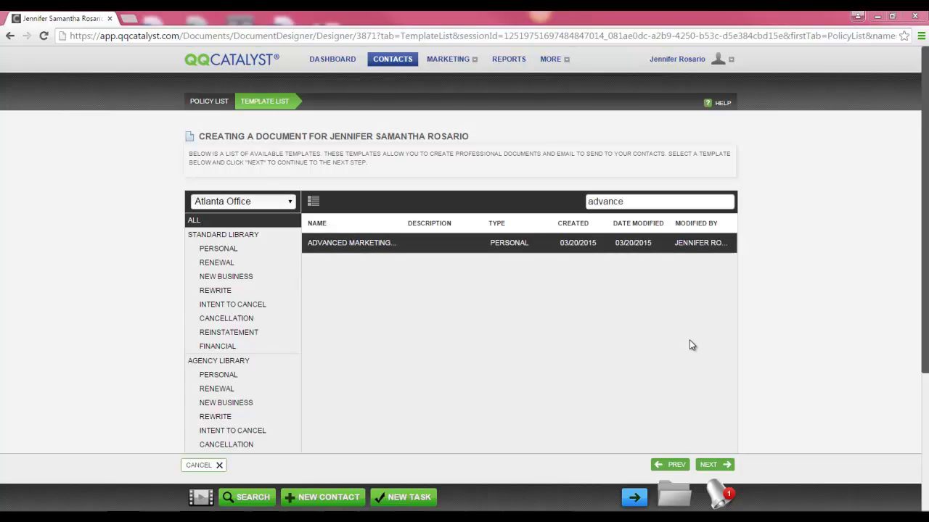
left_click(711, 465)
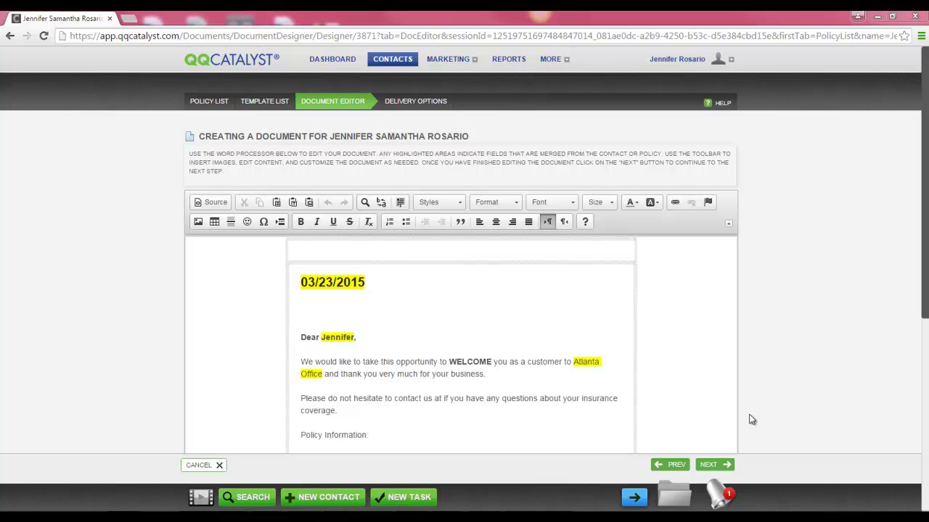
Title the document 'Welcome Letter', choose Print This Document, and finish to generate the PDF
left_click(724, 469)
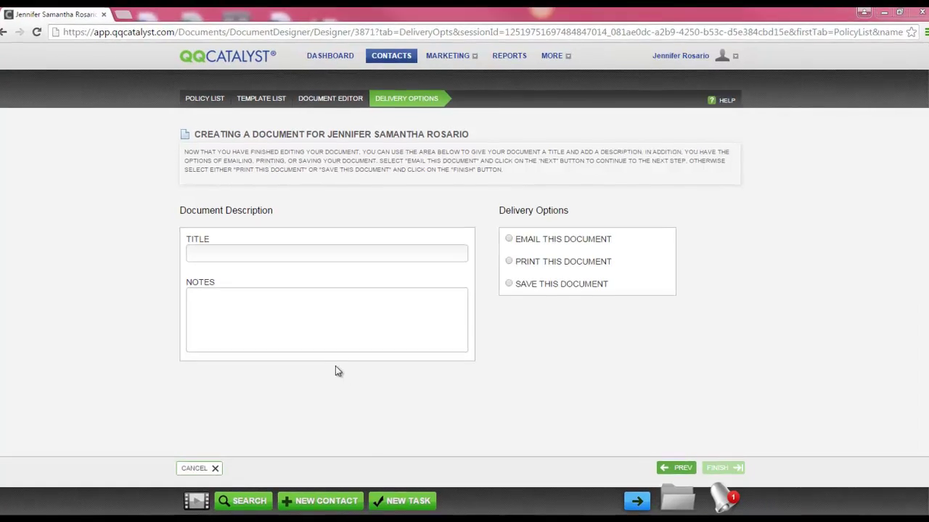
left_click(258, 253)
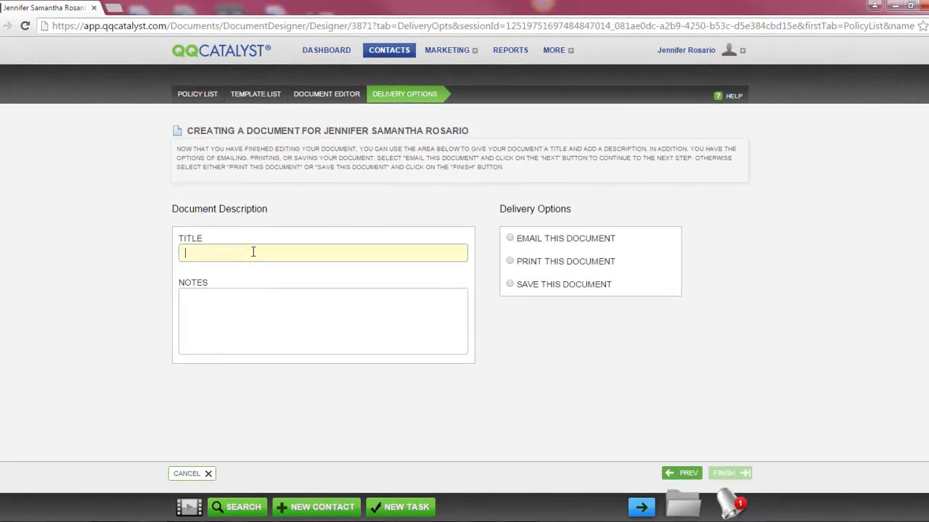
type("Welcome Letter")
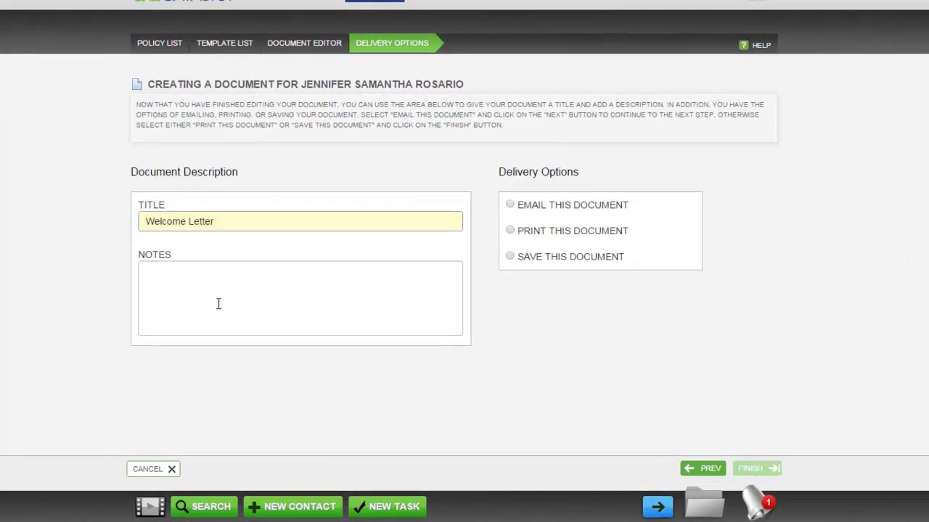
left_click(218, 303)
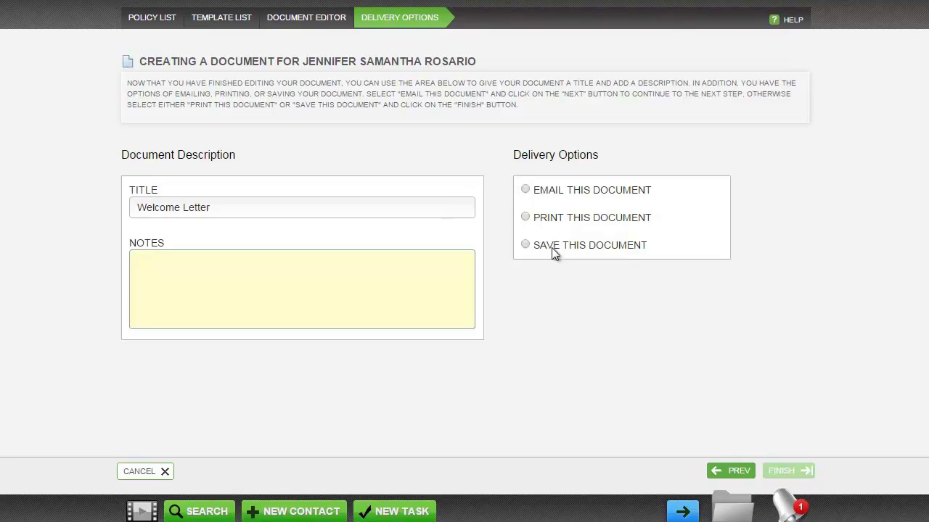
left_click(526, 219)
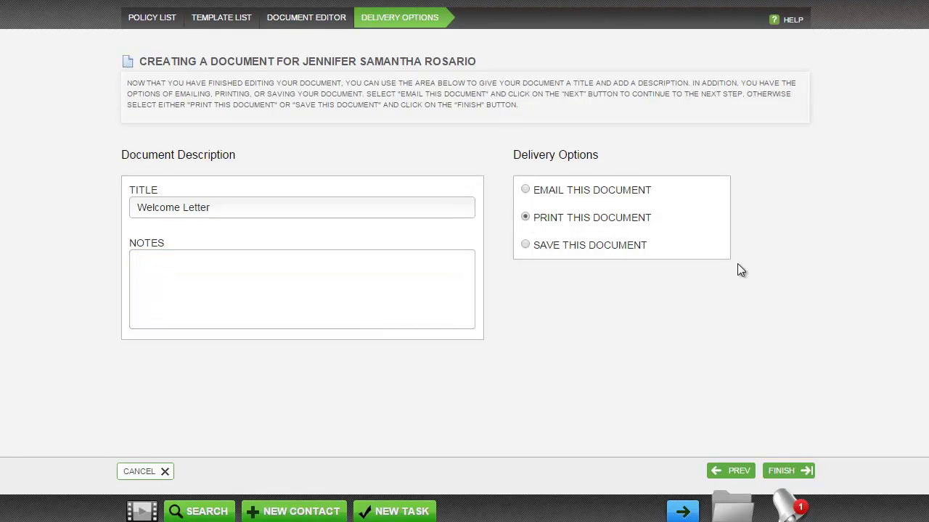
left_click(790, 472)
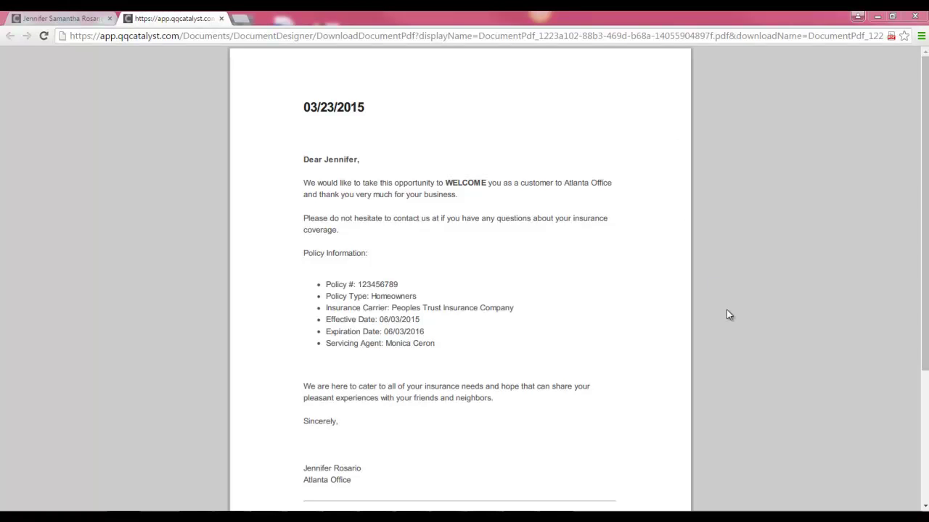
mouse_move(832, 472)
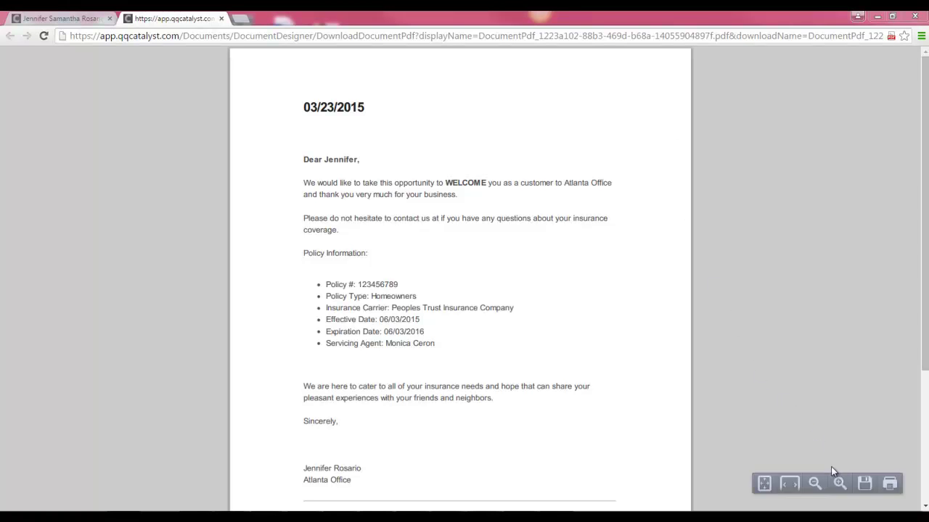